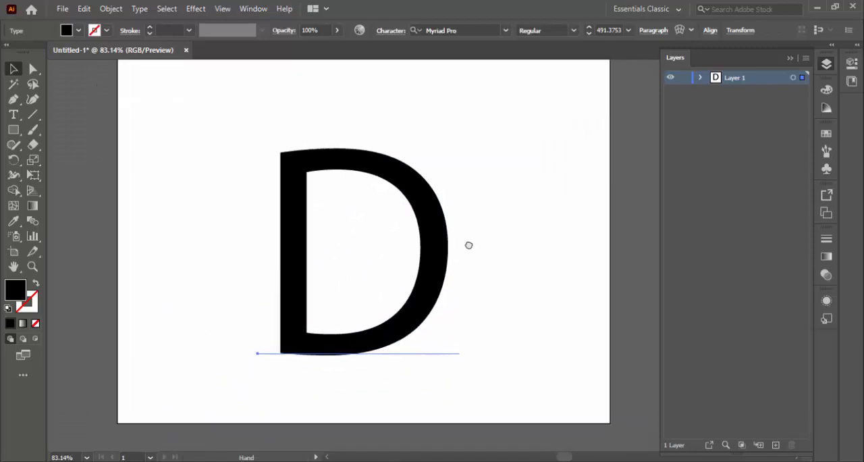
Step: Change the letter D's font to Arial with the Black style
left_click(446, 248)
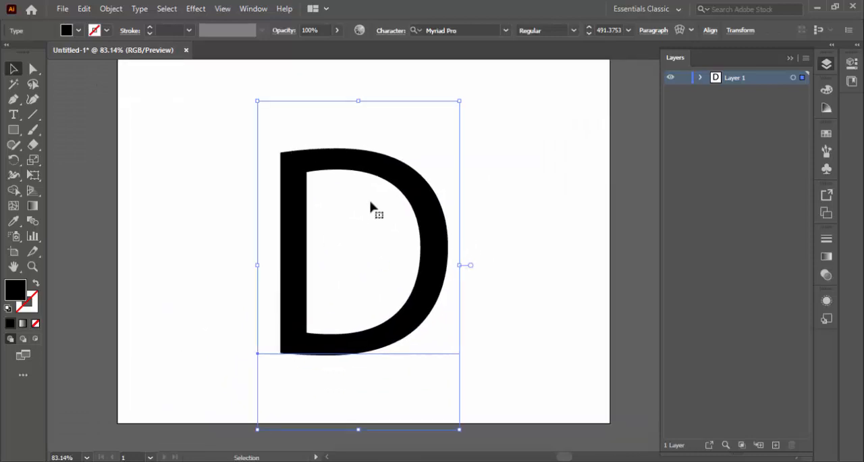
left_click(389, 31)
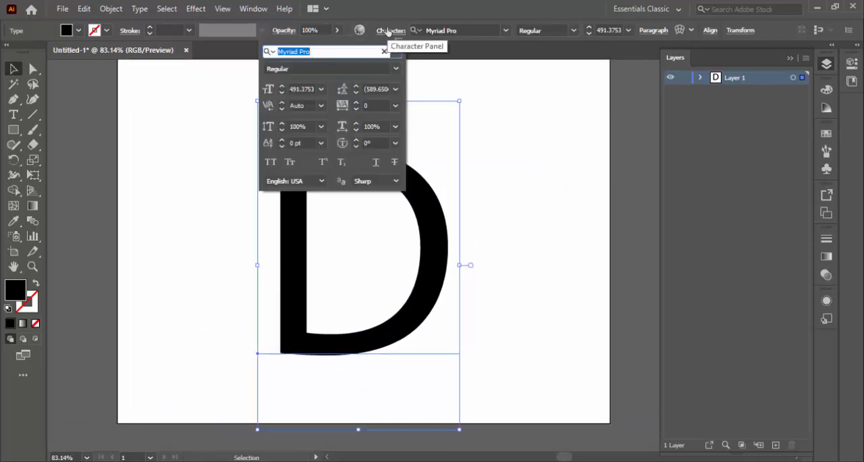
left_click(395, 69)
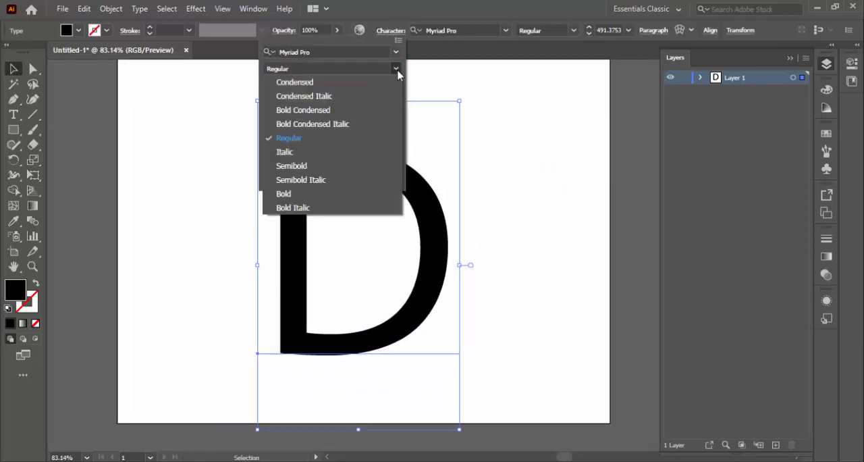
left_click(297, 194)
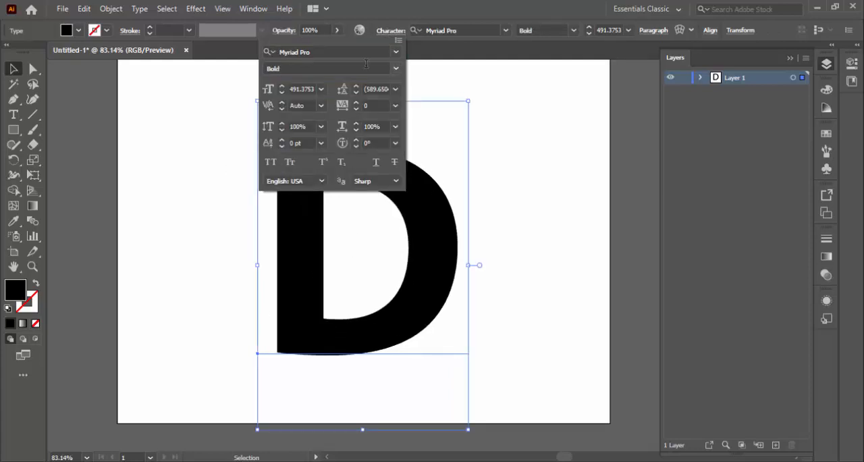
left_click(396, 52)
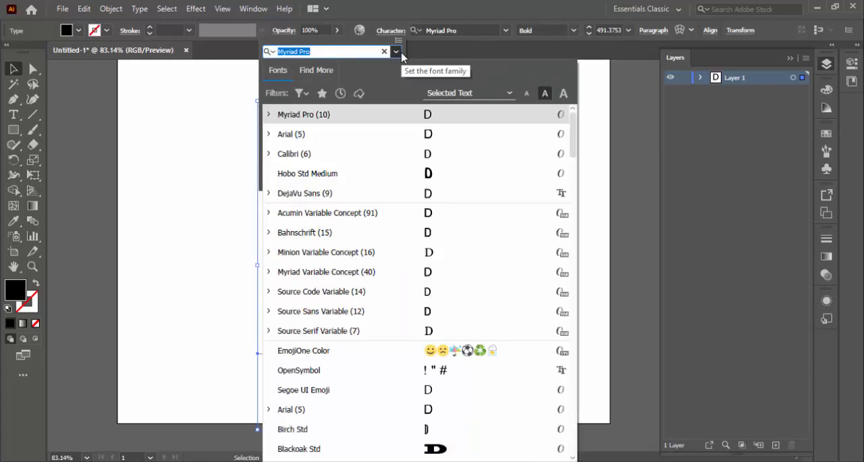
left_click(294, 135)
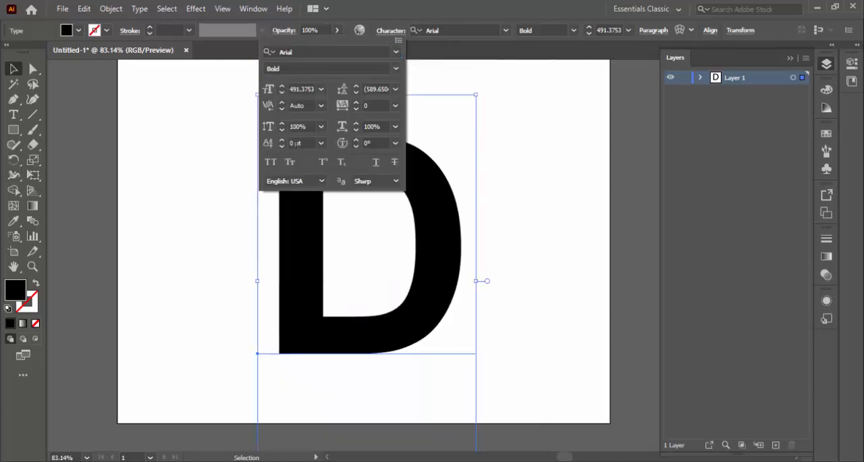
left_click(395, 69)
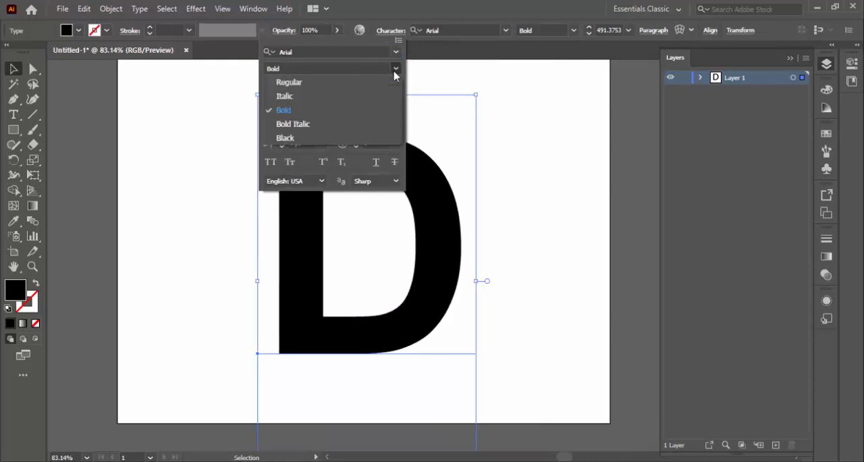
left_click(299, 139)
left_click(12, 71)
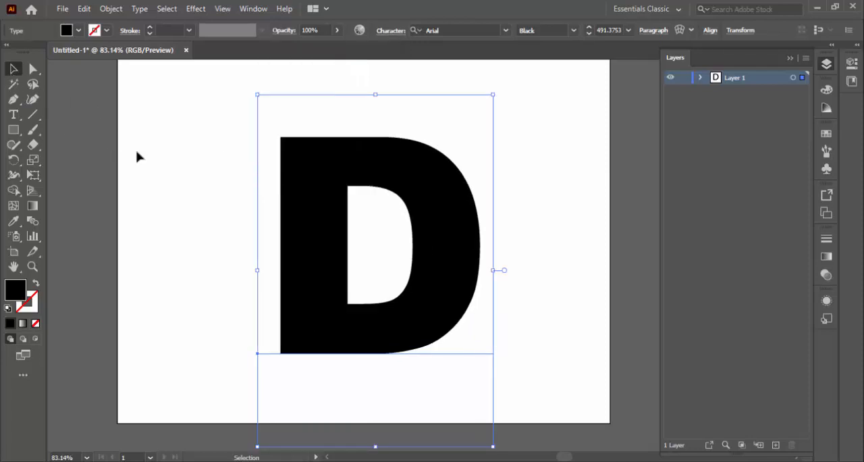
Step: Expand the letter D text into editable vector outlines
left_click(119, 9)
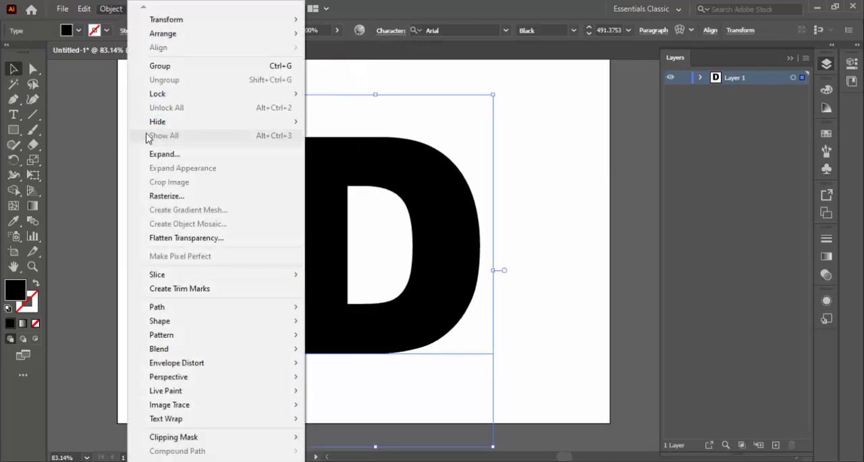
left_click(157, 154)
left_click(390, 311)
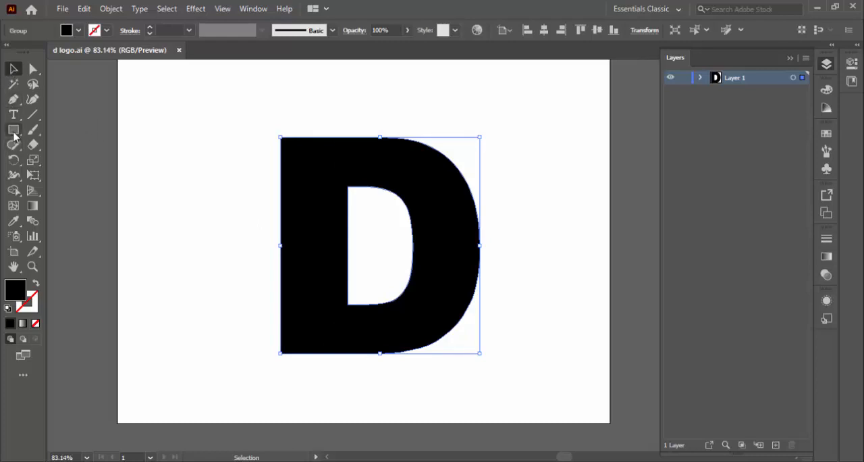
Step: Give the letter D a black 1 pt stroke with no fill and deselect it
left_click_drag(14, 130, 58, 160)
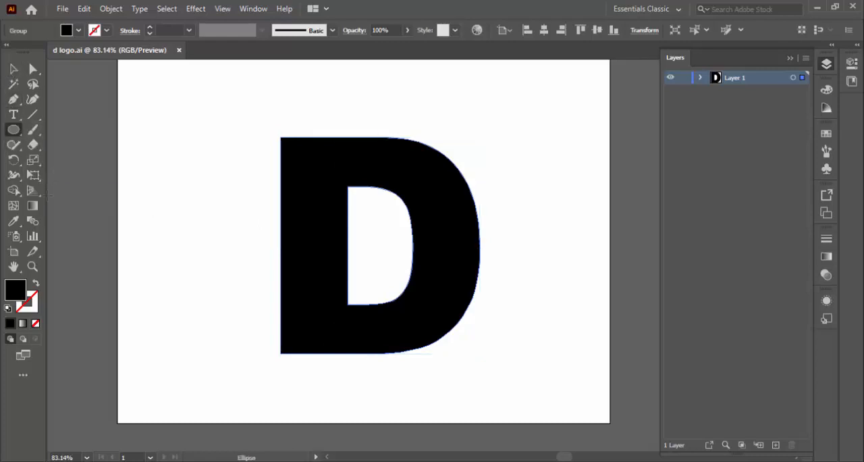
left_click(31, 311)
left_click(12, 324)
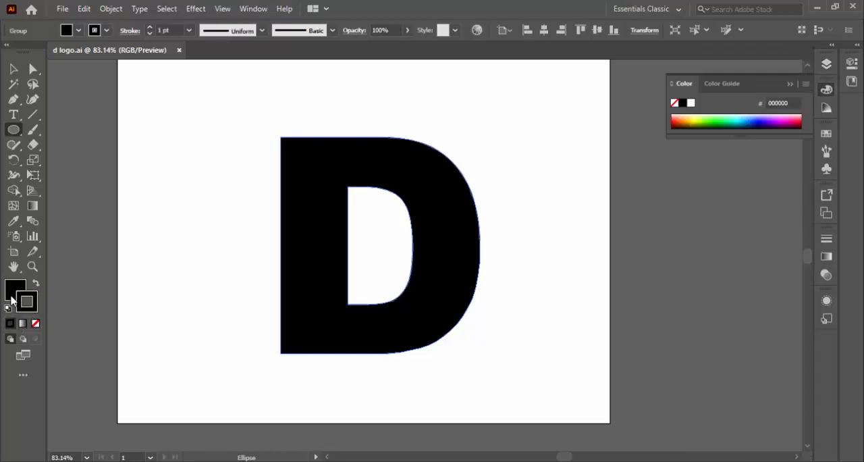
left_click(11, 293)
left_click(35, 324)
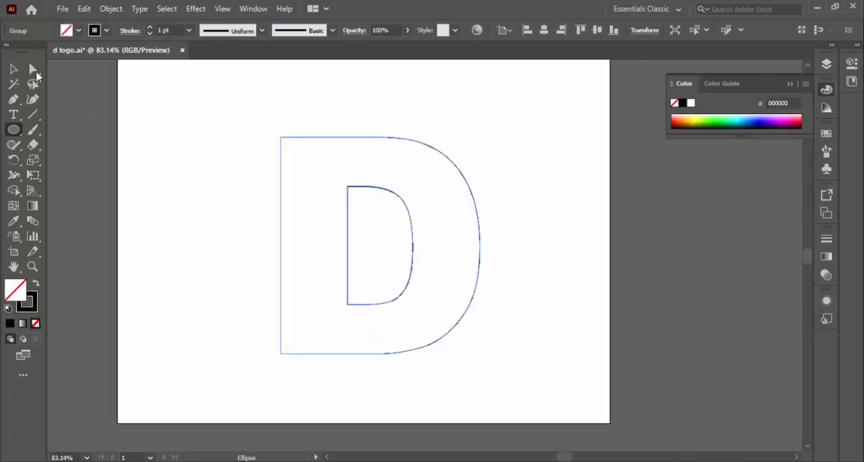
left_click(12, 69)
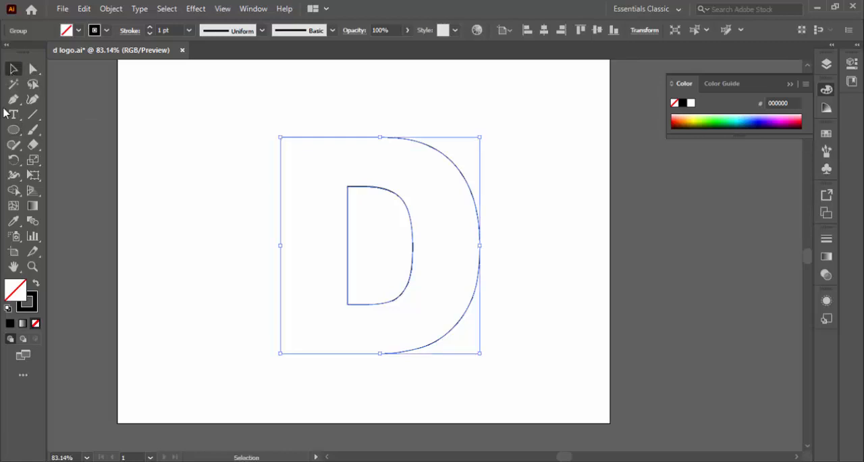
left_click(137, 281)
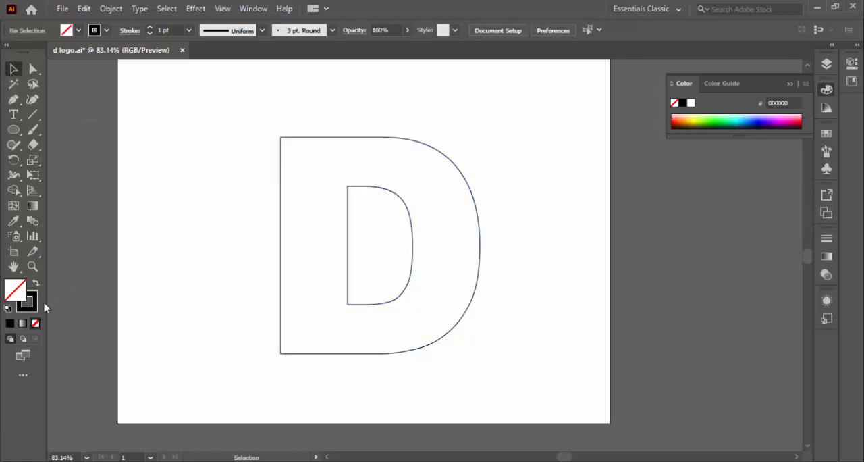
Step: Draw an ellipse about 390 by 365 pt over the left part of the D, reaching the right edge of its inner opening
left_click(13, 129)
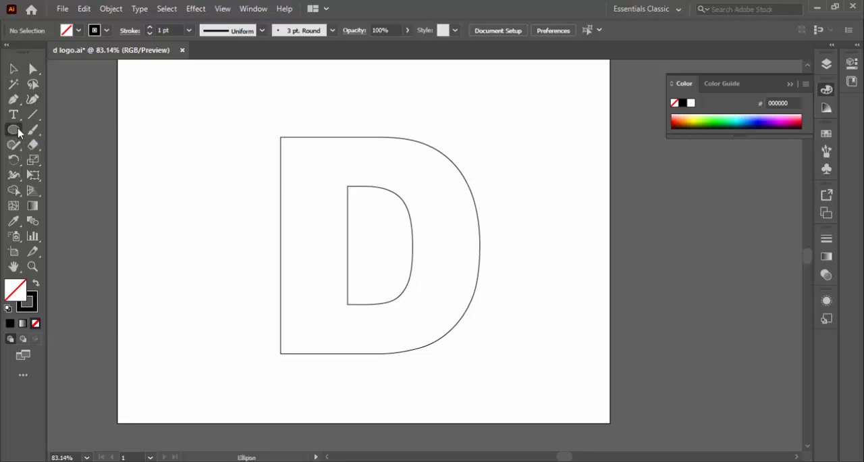
left_click(32, 297)
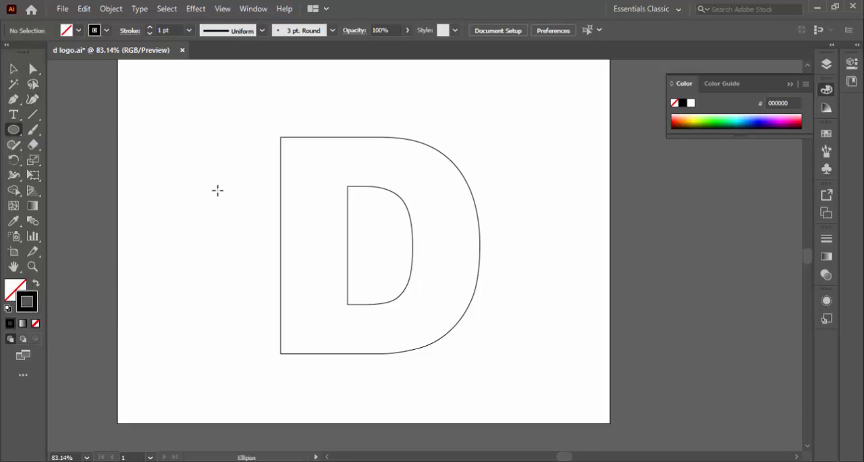
left_click_drag(176, 135, 414, 358)
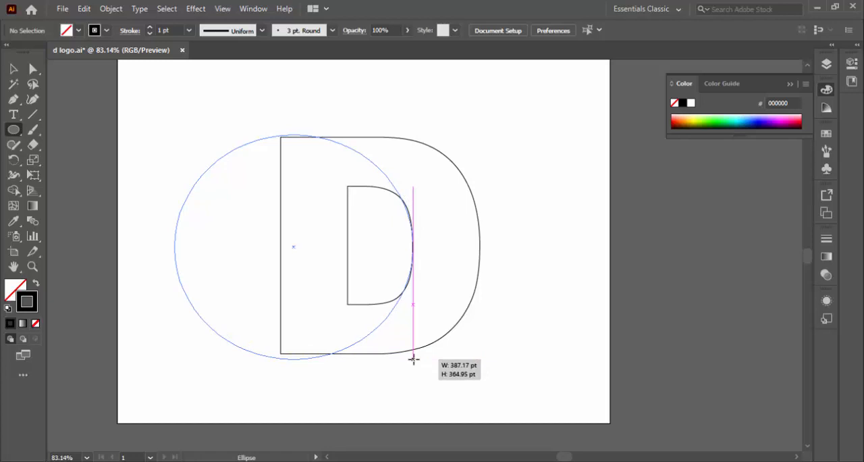
mouse_move(413, 359)
left_mouse_down()
mouse_move(413, 349)
mouse_move(417, 358)
left_mouse_up()
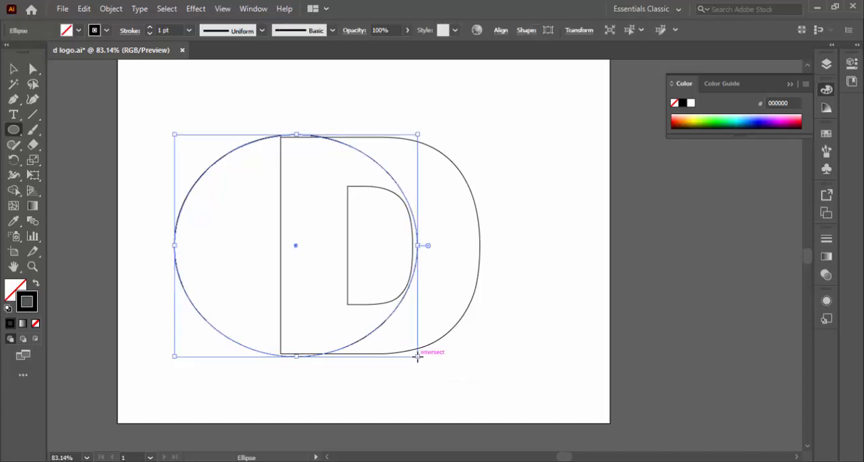
Step: Nudge the ellipse so its right edge meets the curved right side of the D's inner opening
key("Left")
key("Left")
key("Left")
key("Left")
key("Left")
key("Left")
key("Left")
key("Left")
key("Left")
key("Left")
key("Left")
key("Left")
key("Left")
key("Left")
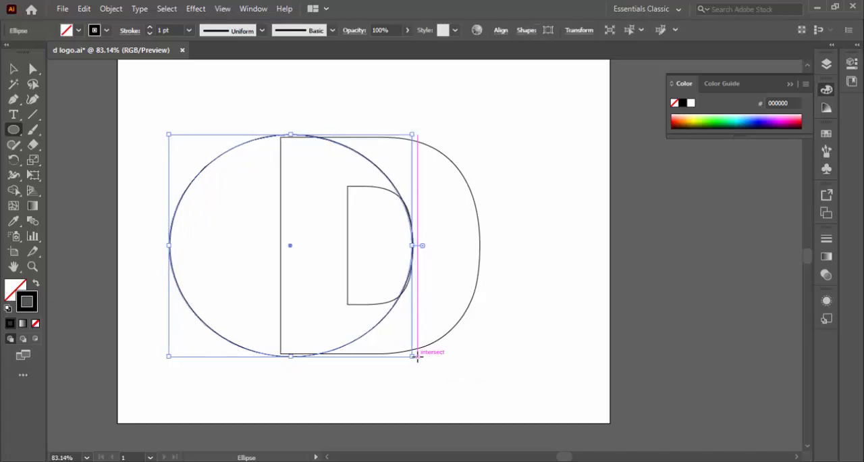
key("Right")
key("Right")
key("Right")
key("Right")
key("Right")
key("Right")
key("Right")
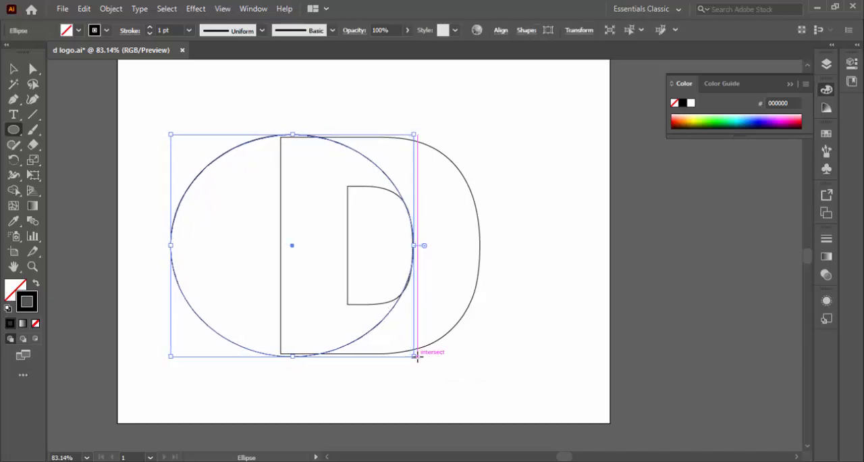
key("Down")
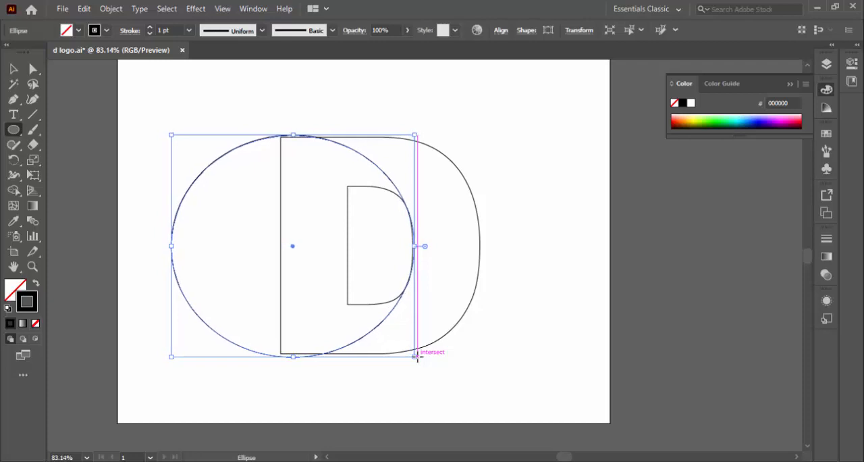
key("Left")
Step: Resize the ellipse to match the D's top and bottom edges, with its right edge just past the inner opening
left_click(13, 68)
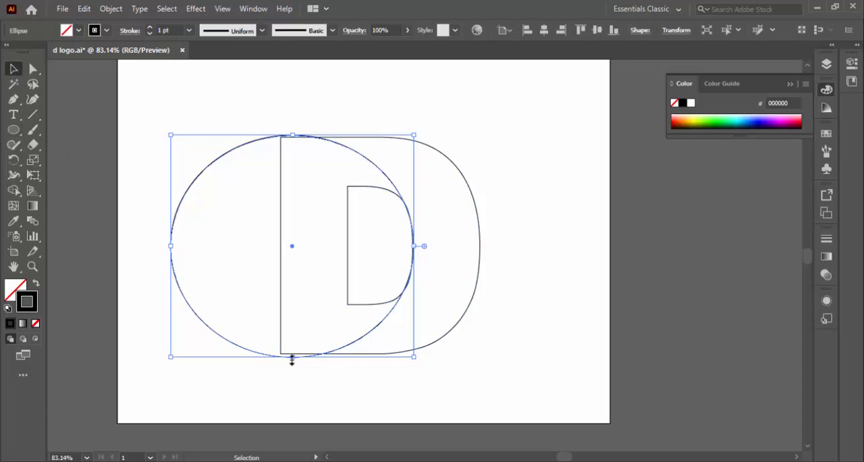
left_click_drag(292, 356, 291, 355)
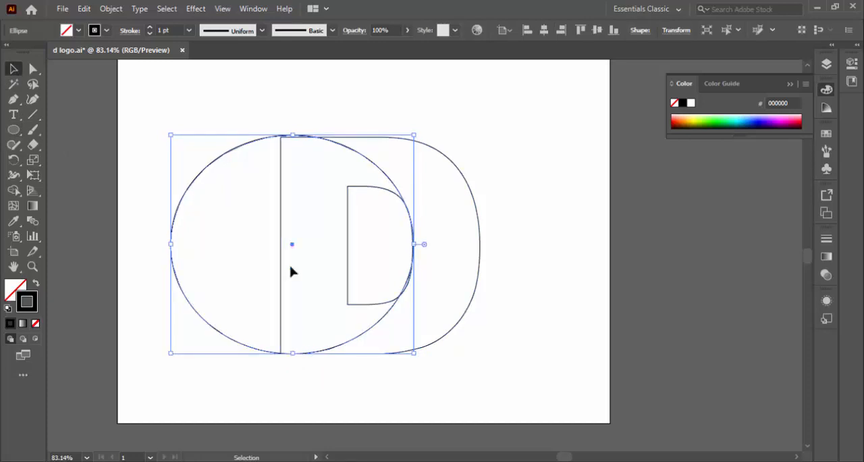
mouse_move(292, 134)
left_mouse_down()
mouse_move(295, 157)
mouse_move(293, 137)
left_mouse_up()
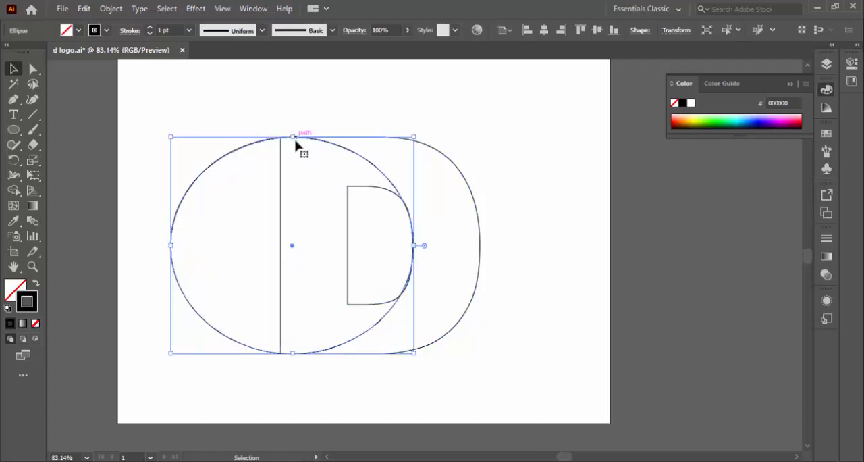
mouse_move(413, 245)
left_mouse_down()
mouse_move(448, 246)
mouse_move(416, 245)
left_mouse_up()
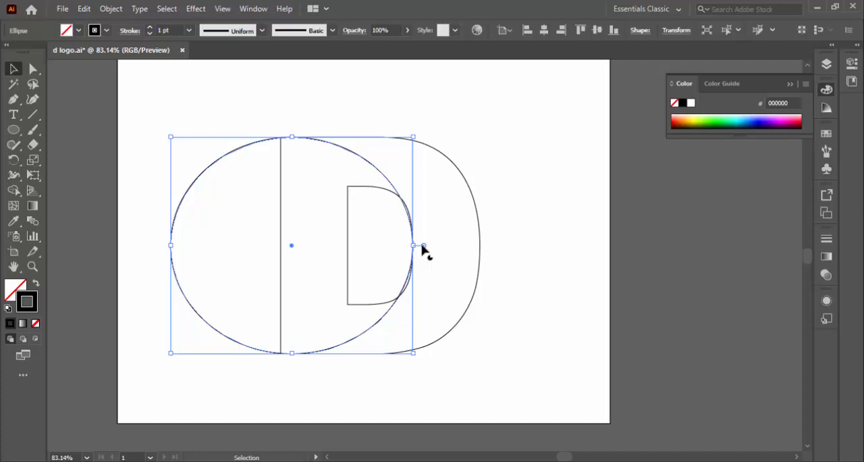
key("ctrl+z")
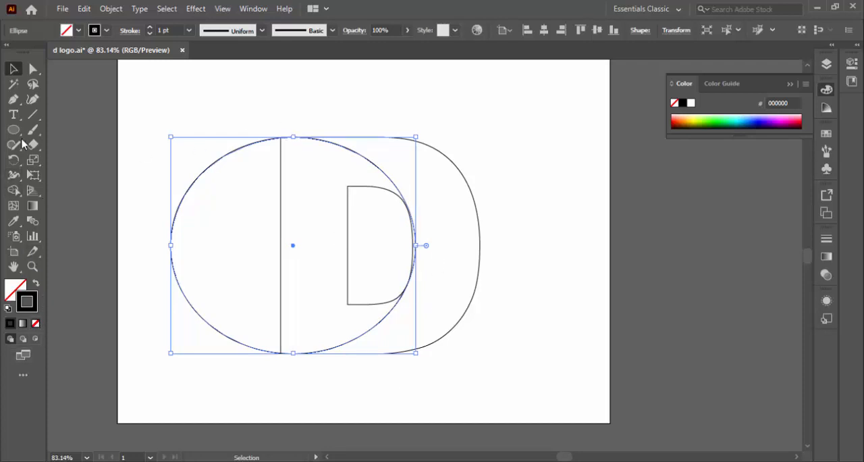
Step: Select the ellipse and the D together and split their overlapping regions into separate shapes with the Shape Builder tool
left_click_drag(224, 91, 511, 392)
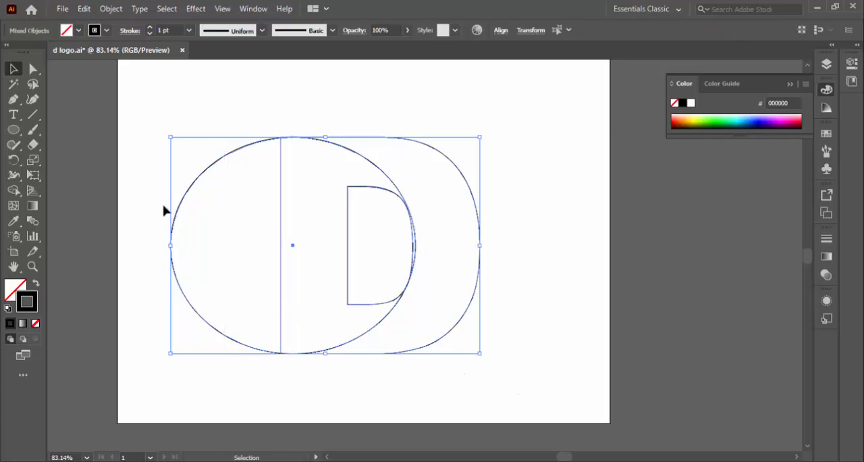
left_click(14, 191)
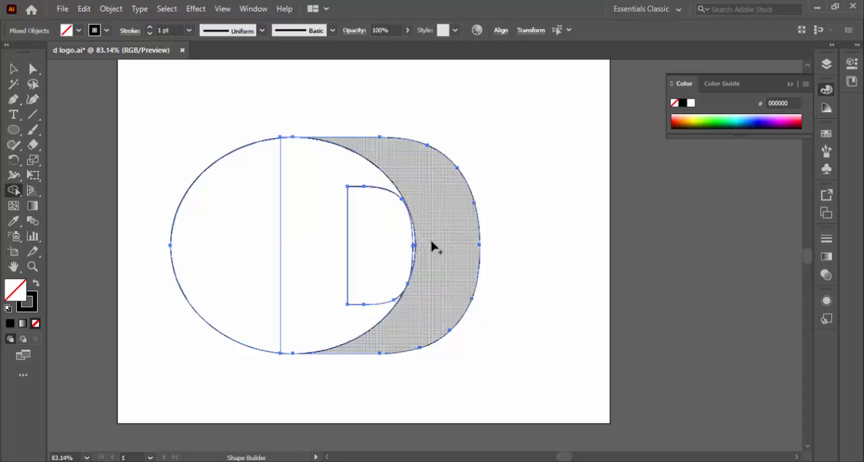
left_click(302, 248)
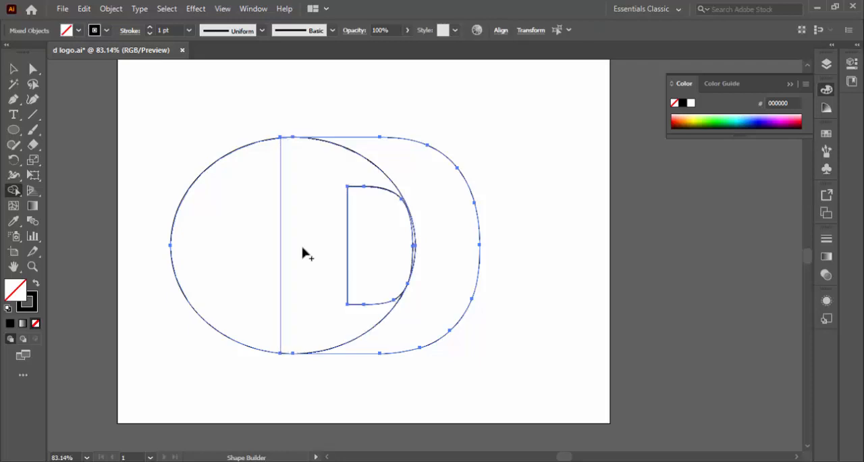
left_click(13, 69)
Step: Hide the group and both plain paths in the layer, leaving only the D's left compound path visible
left_click(826, 64)
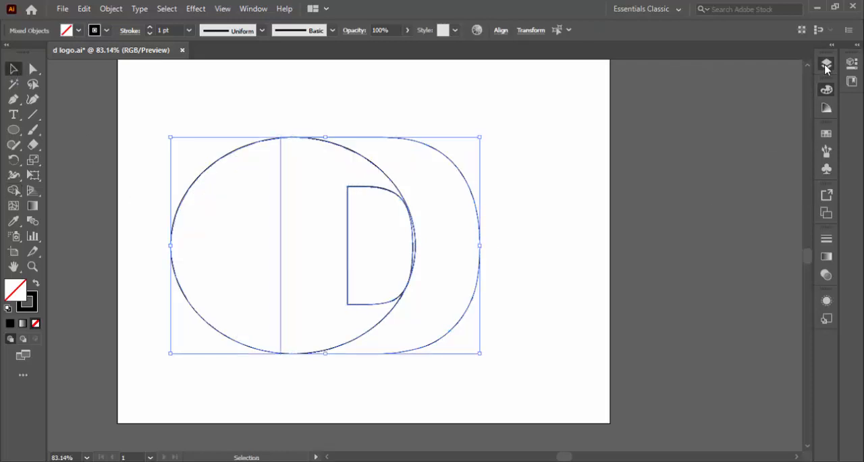
left_click(701, 78)
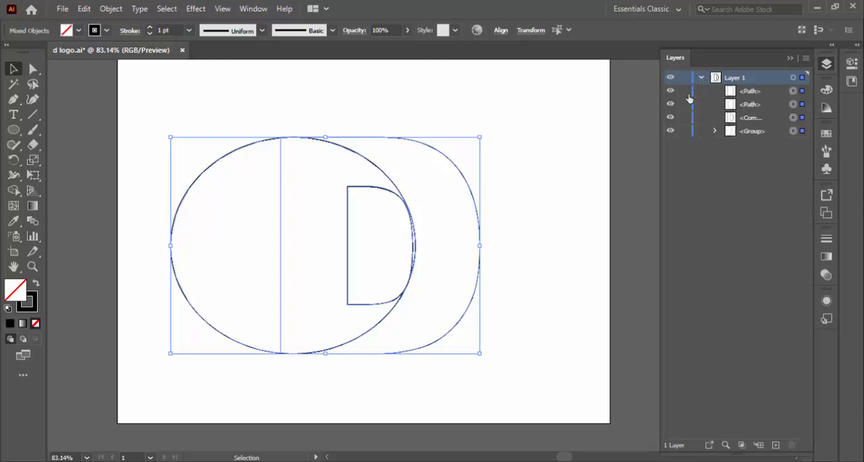
left_click(670, 131)
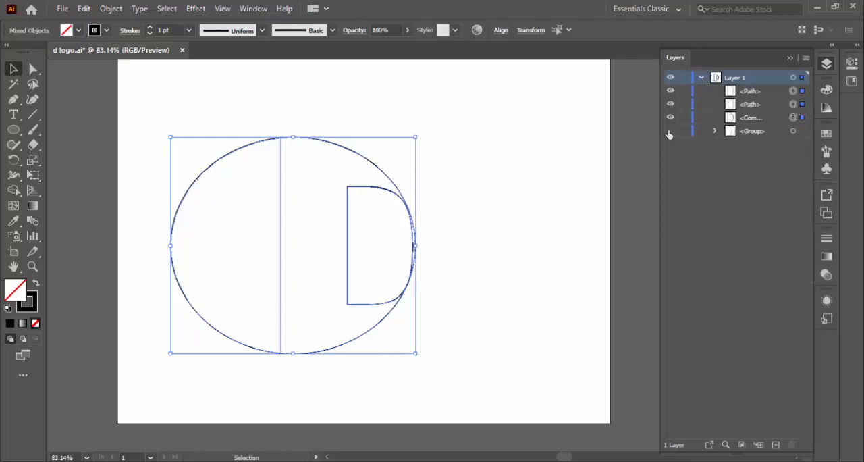
left_click(670, 118)
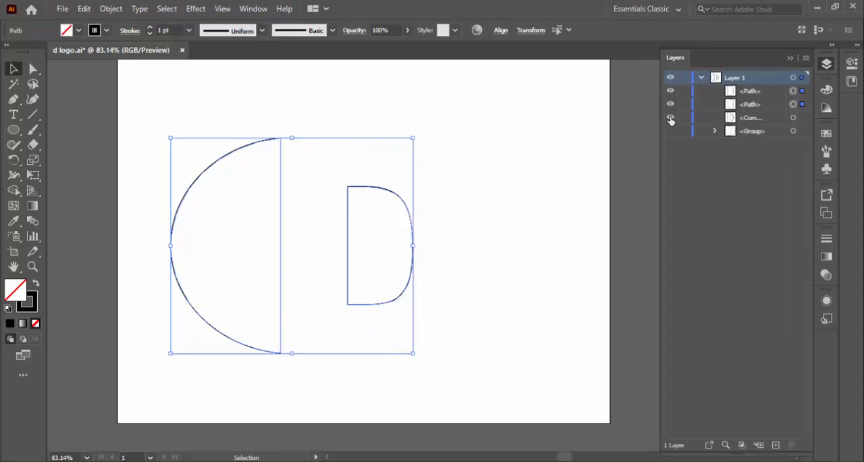
left_click(670, 119)
left_click(670, 105)
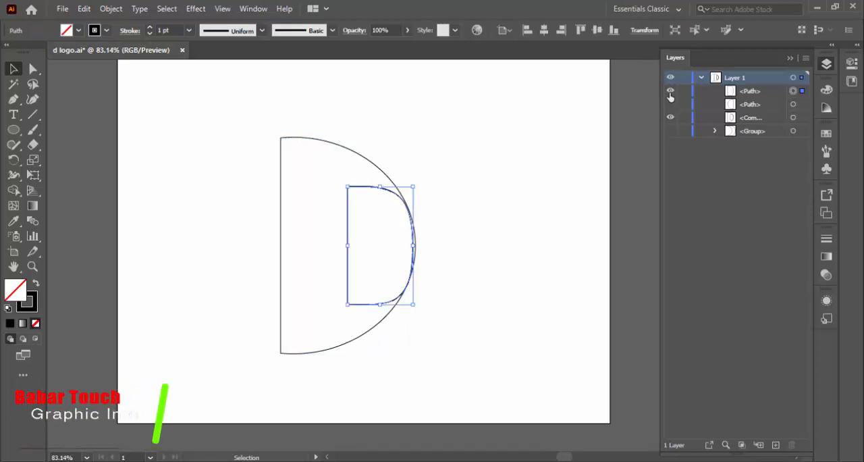
left_click(671, 91)
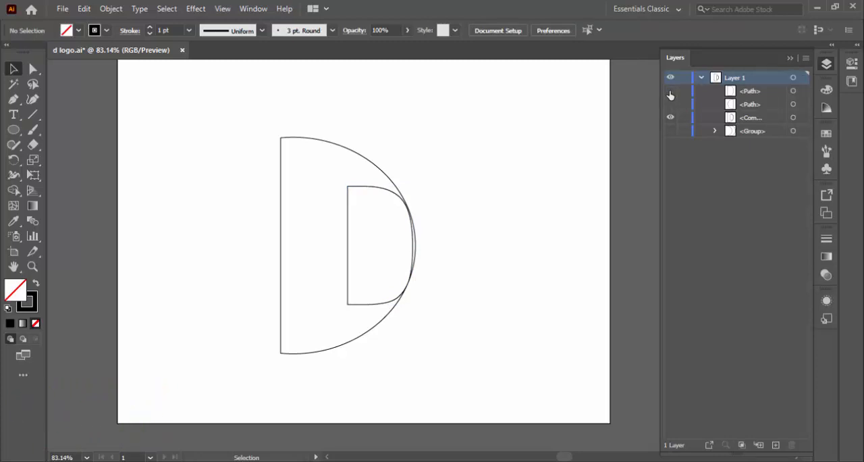
Step: Draw a rectangle over the thin curved strip that closes the inner opening of the left compound path
left_click(14, 100)
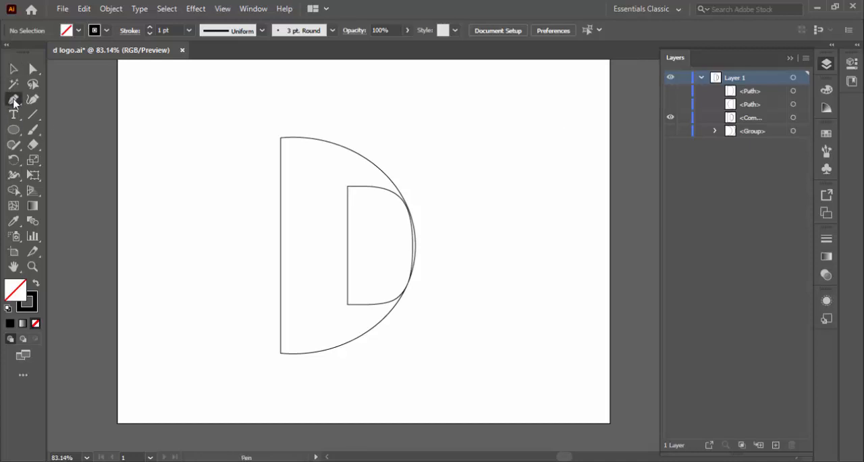
left_click(14, 130)
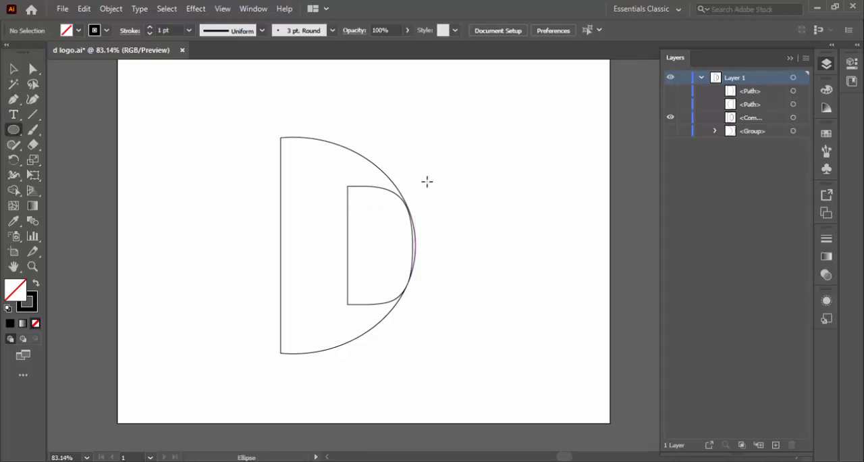
left_click_drag(13, 130, 37, 131)
left_click_drag(389, 211, 493, 279)
left_click(14, 68)
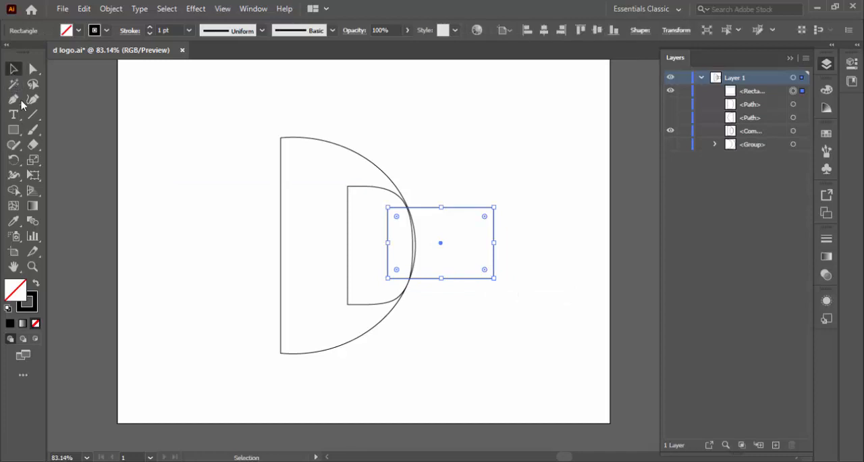
Step: Select the rectangle with the compound path and remove the rectangle and the thin strip beneath it using Shape Builder
left_click_drag(424, 149, 385, 308)
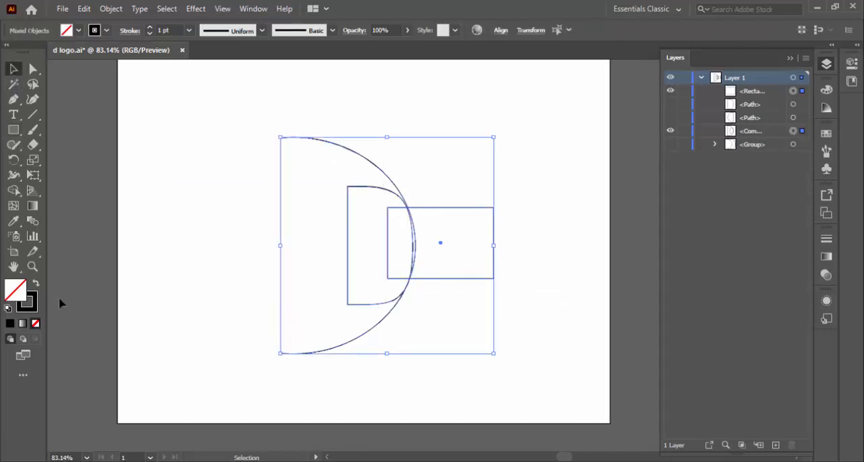
left_click(14, 191)
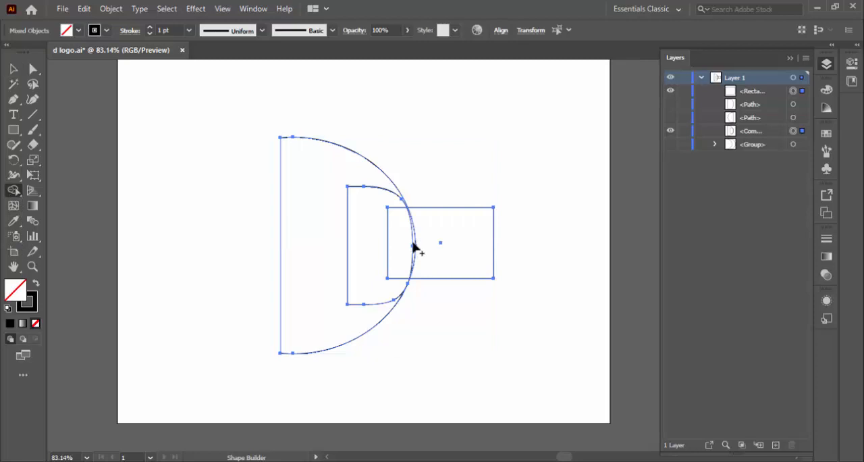
left_click_drag(398, 244, 446, 246)
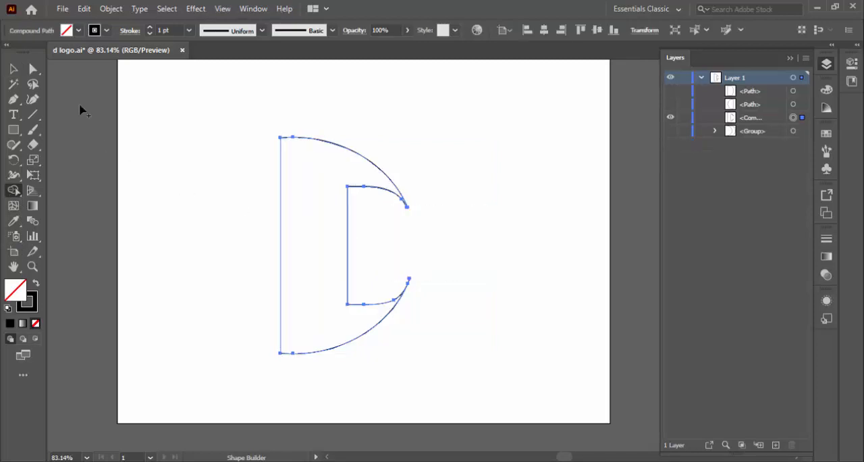
left_click(14, 69)
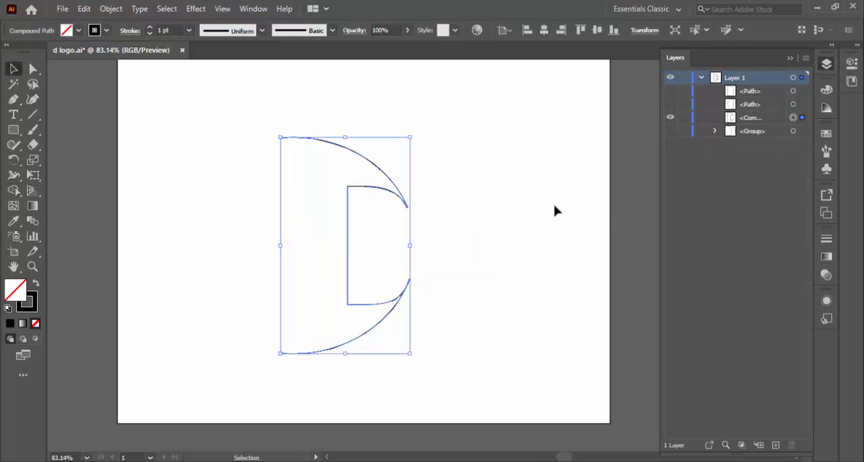
Step: Identify the hidden path that fills the D's inner opening by toggling its visibility, and delete it
left_click(671, 93)
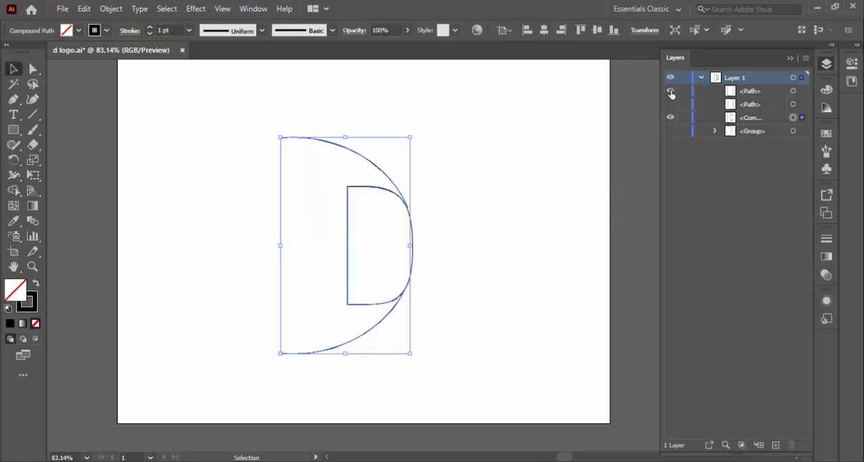
left_click(671, 92)
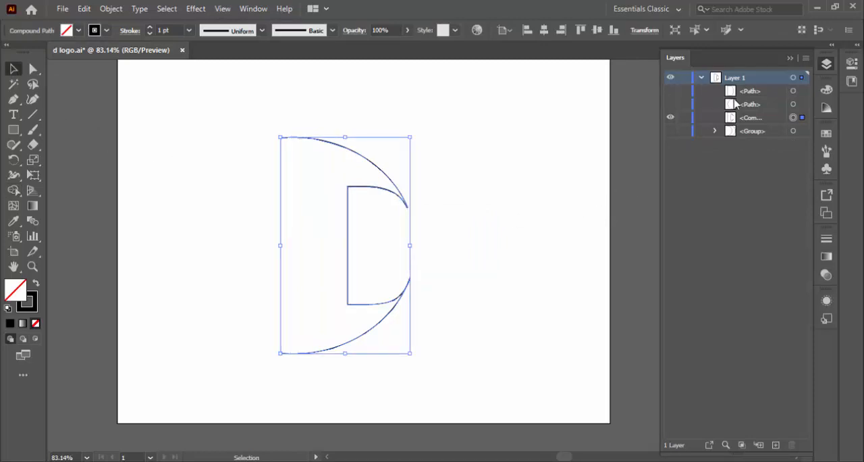
left_click(667, 90)
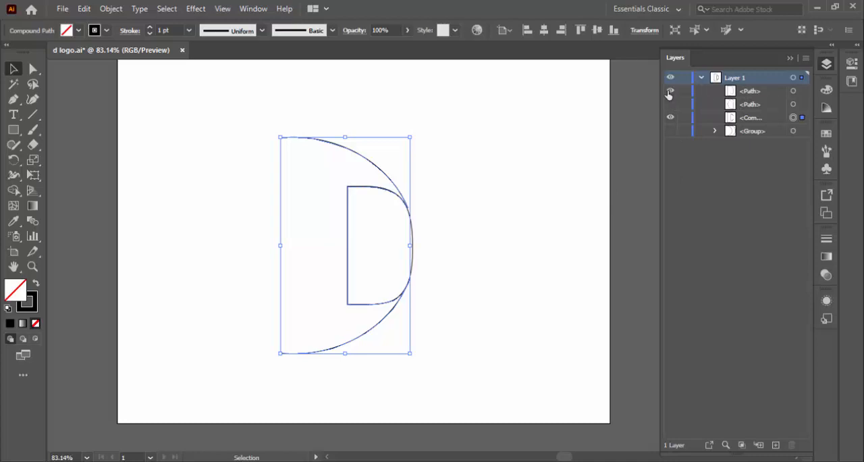
left_click(668, 91)
left_click_drag(734, 96, 794, 447)
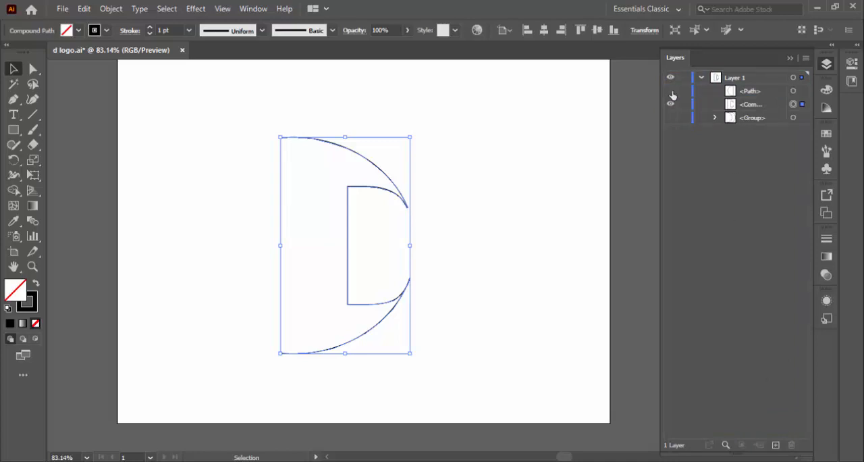
Step: Delete the leftover ellipse path outside the D's straight edge, and show the hidden group with the D's outer curve
left_click(671, 92)
left_click_drag(745, 93, 792, 446)
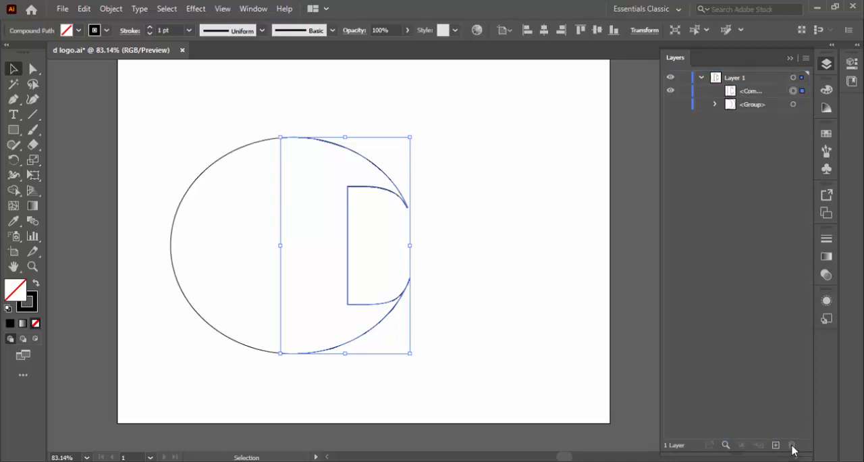
left_click(670, 104)
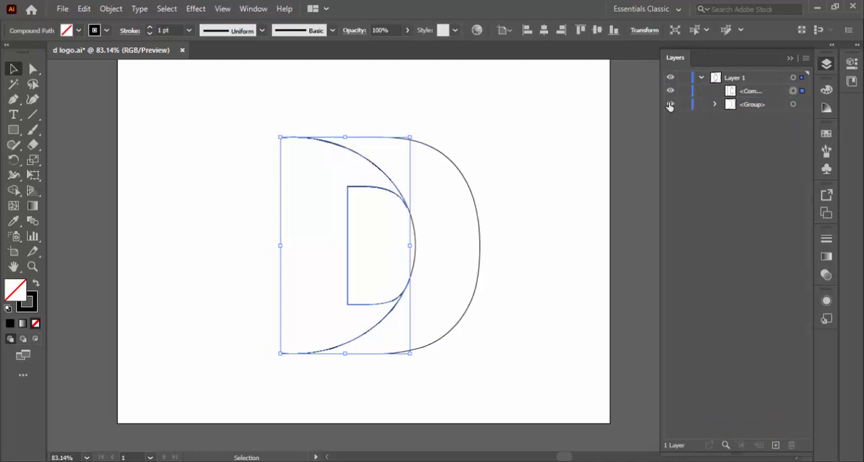
left_click(569, 171)
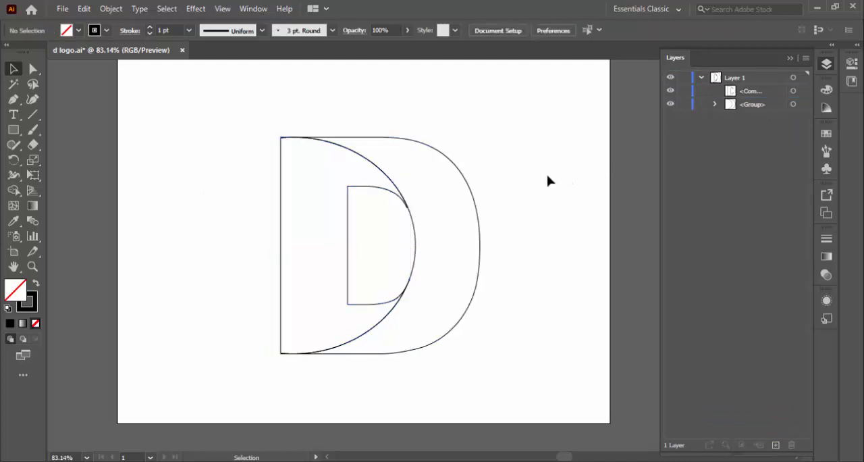
Step: Fill the group forming the D's outer curve with the dark orange d35a00
key("a")
key("ctrl+s")
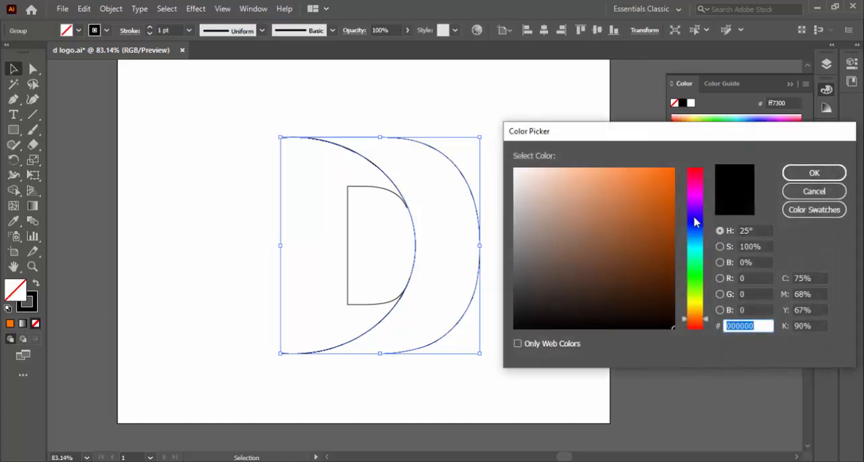
right_click(746, 325)
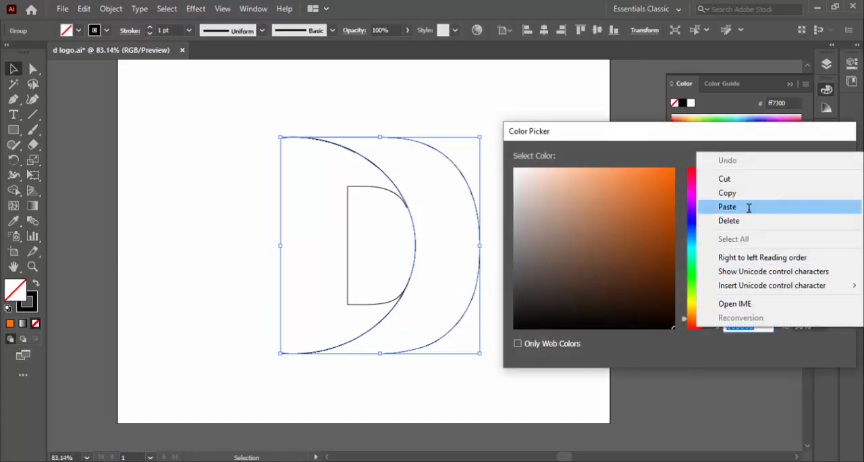
left_click(748, 207)
left_click(805, 173)
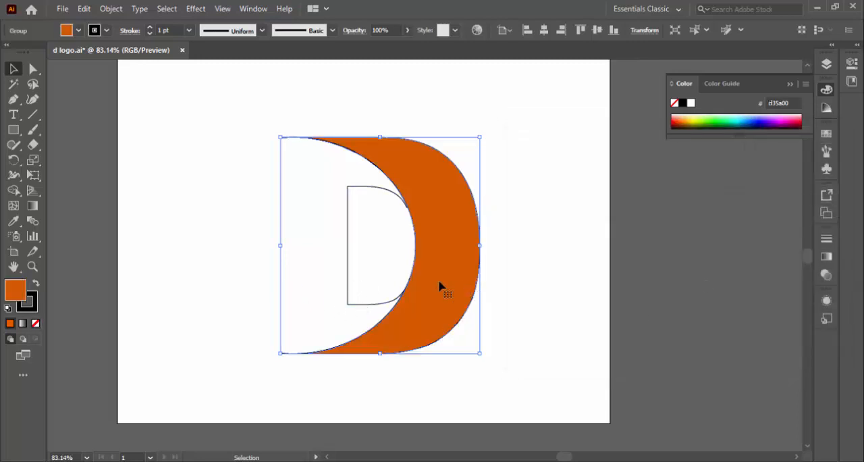
Step: Select the D's left compound path by its edge and fill it with the same dark orange d35a00
left_click(303, 263)
left_click(282, 264)
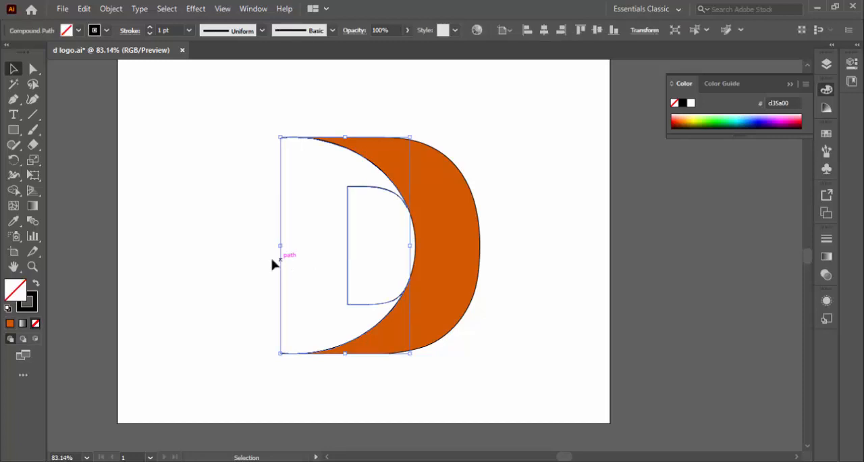
left_click(10, 324)
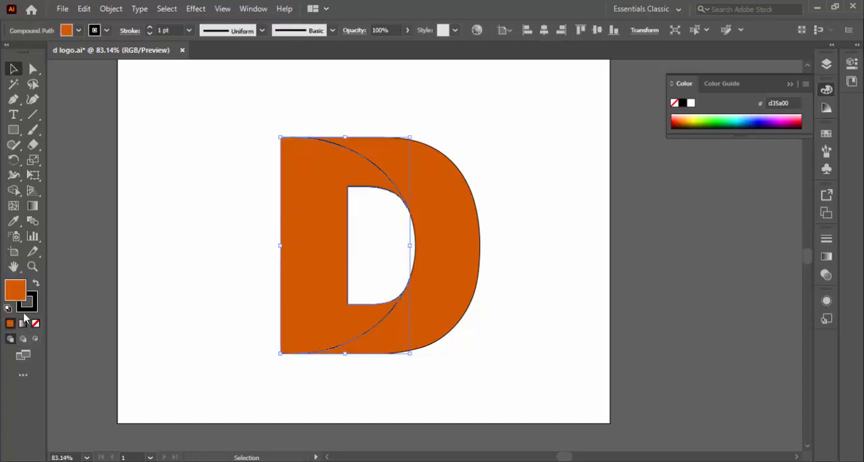
Step: Change the fill of the D's outer curve to the brighter orange ff6700 and deselect it
left_click(444, 266)
double_click(17, 289)
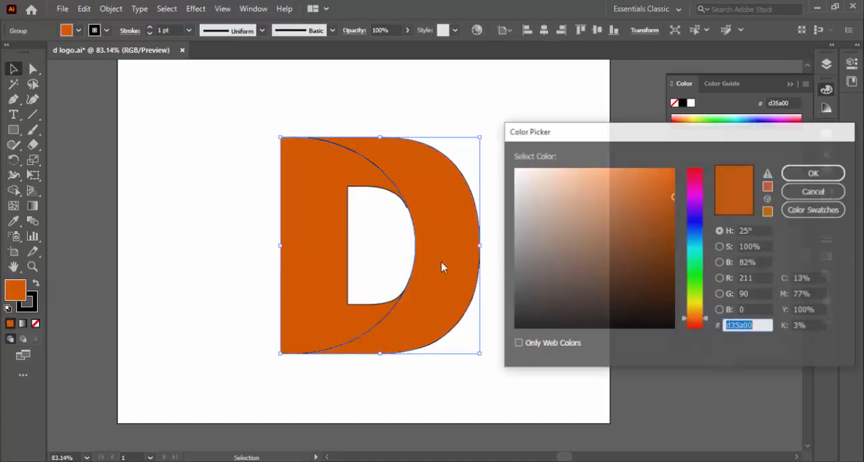
type("ff6700")
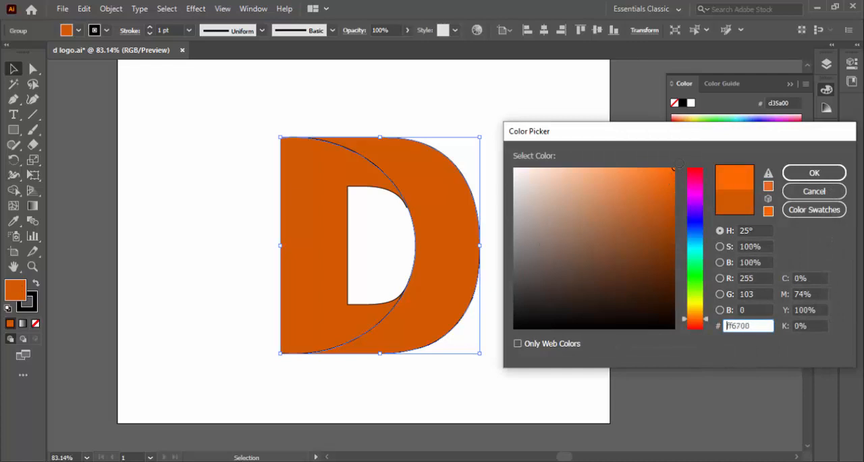
left_click(814, 172)
left_click(584, 213)
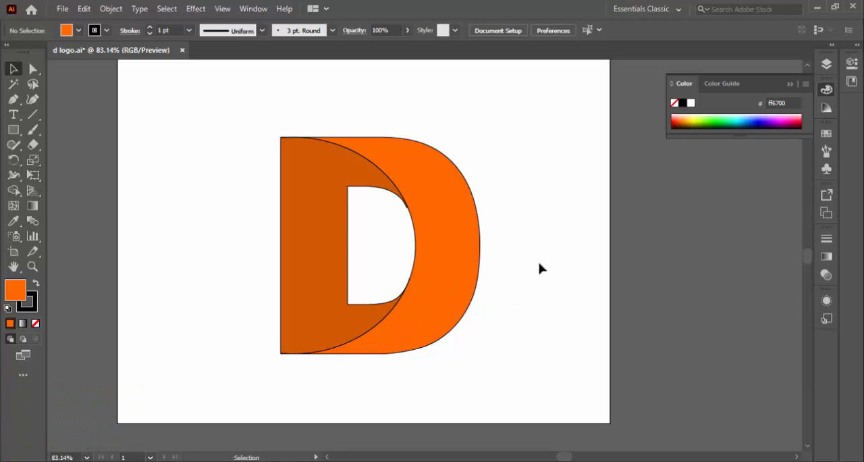
Step: Draw a large ellipse covering most of the D and extending beyond its straight edge and below its base
left_click(450, 257)
scroll(449, 256, "down", 1)
left_click(13, 99)
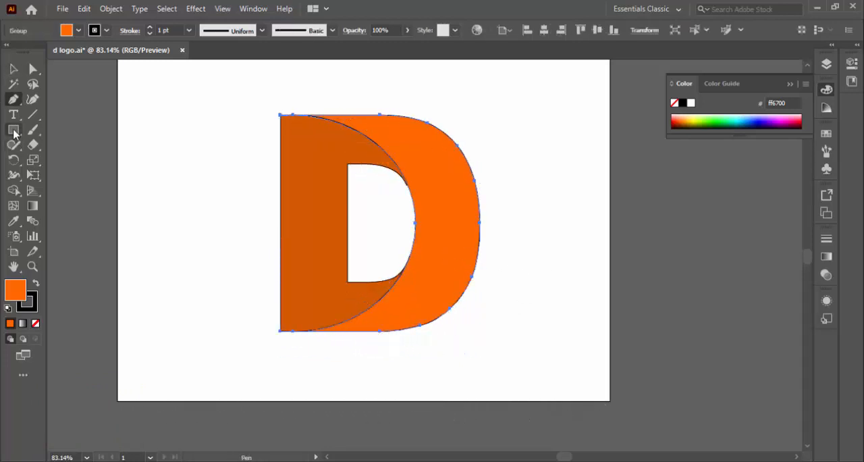
left_click_drag(14, 131, 77, 160)
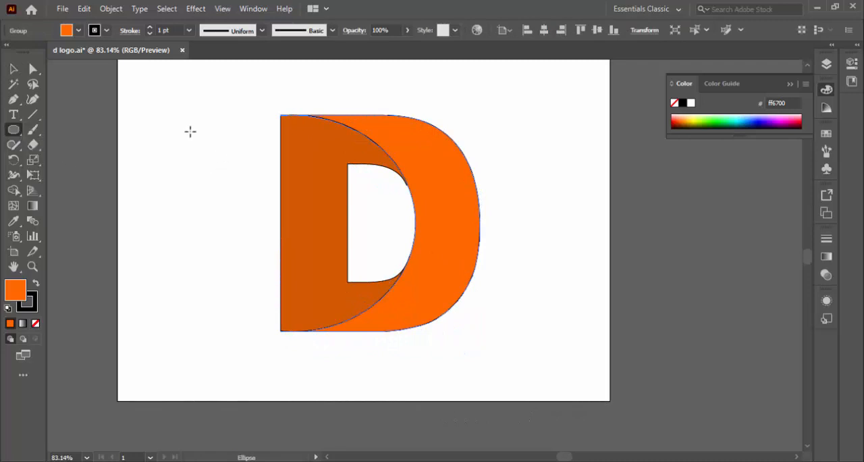
mouse_move(192, 122)
left_mouse_down()
mouse_move(302, 310)
mouse_move(446, 318)
mouse_move(448, 355)
mouse_move(435, 390)
mouse_move(463, 380)
mouse_move(465, 367)
mouse_move(451, 366)
left_mouse_up()
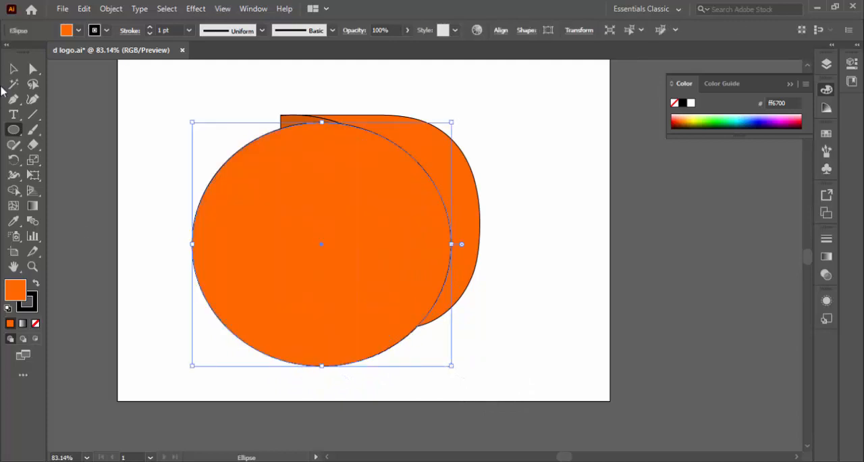
Step: Fill the new ellipse with grey 666666 and remove its stroke
double_click(16, 290)
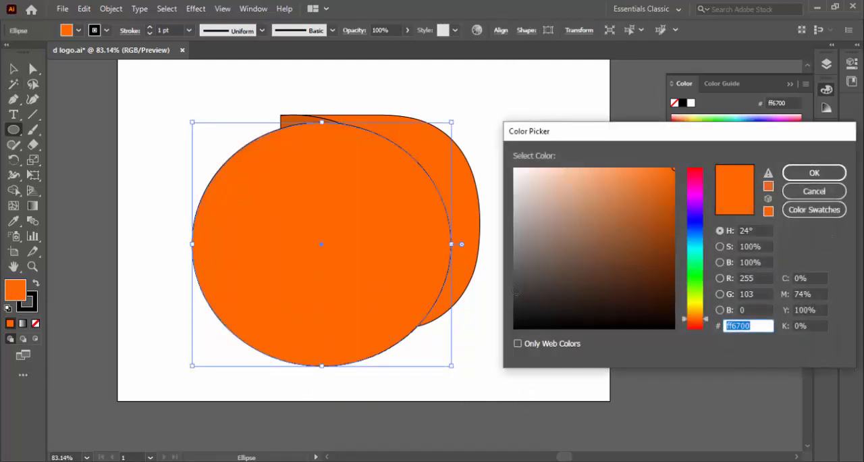
type("666666")
left_click(810, 174)
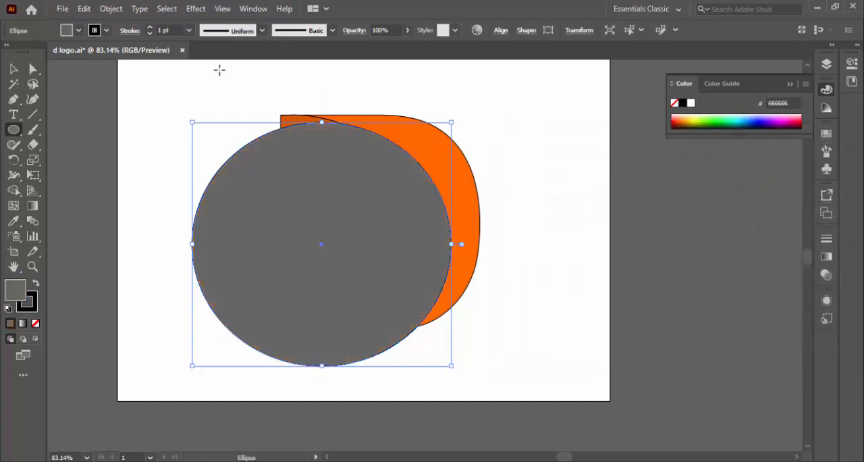
left_click(13, 68)
left_click(30, 302)
left_click(36, 323)
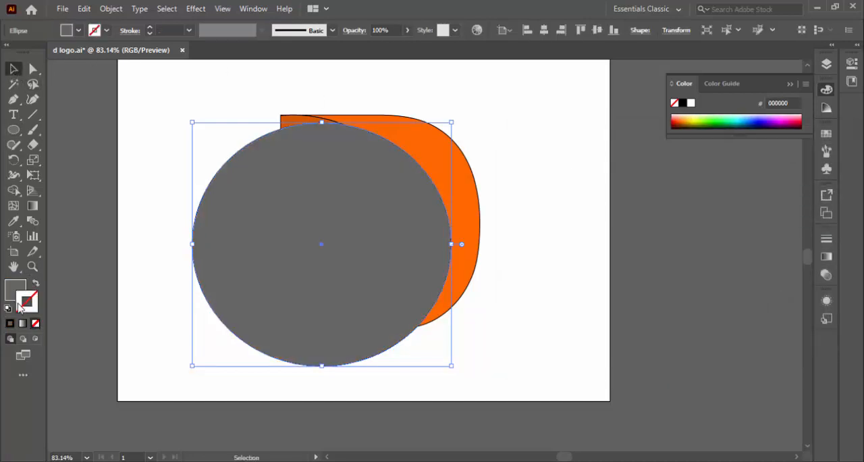
left_click(11, 287)
Step: Move and resize the grey ellipse to match the D's height, its ends just inside the outer curve and beyond the straight edge
left_click_drag(309, 310, 377, 268)
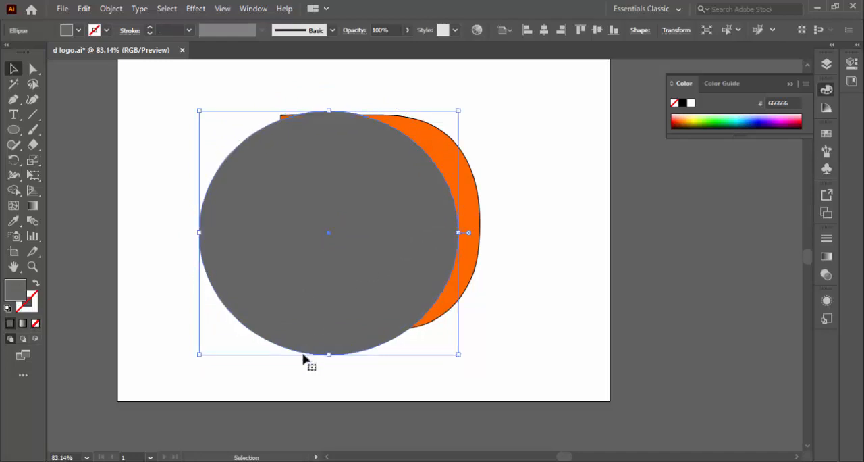
left_click_drag(329, 358, 328, 327)
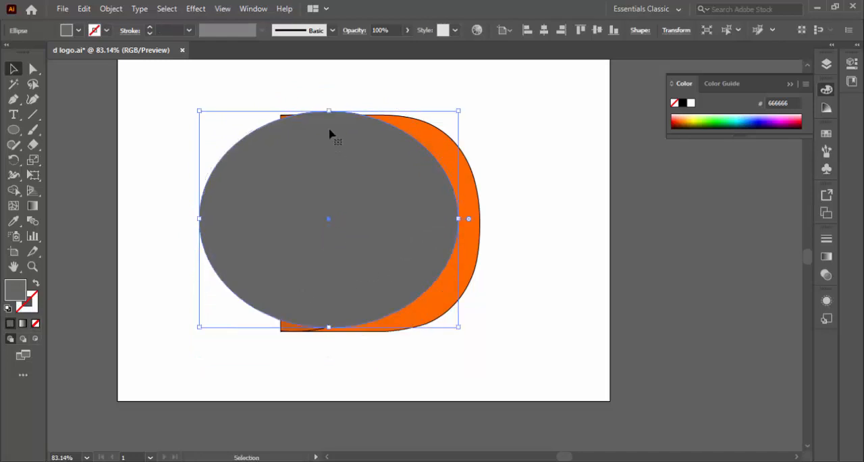
mouse_move(331, 109)
left_mouse_down()
mouse_move(331, 139)
mouse_move(328, 120)
left_mouse_up()
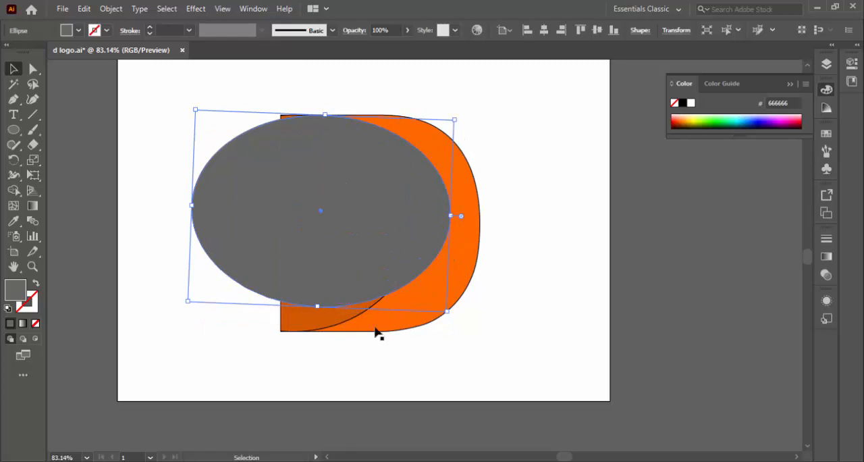
left_click_drag(364, 321, 320, 331)
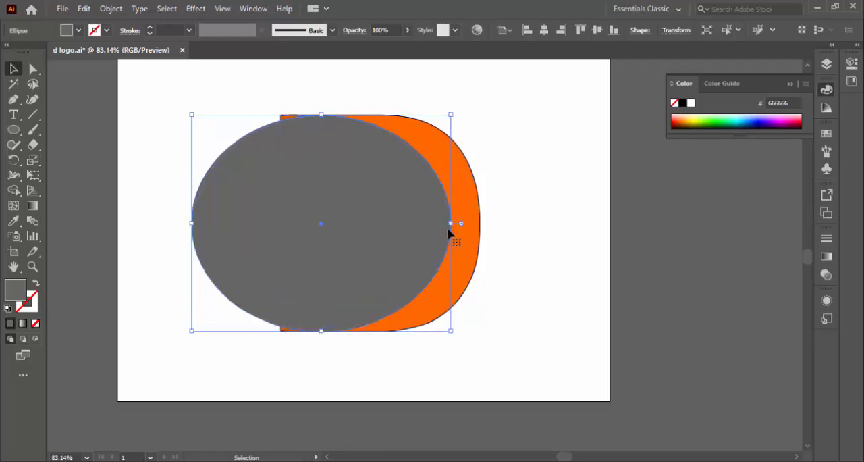
left_click_drag(451, 223, 463, 223)
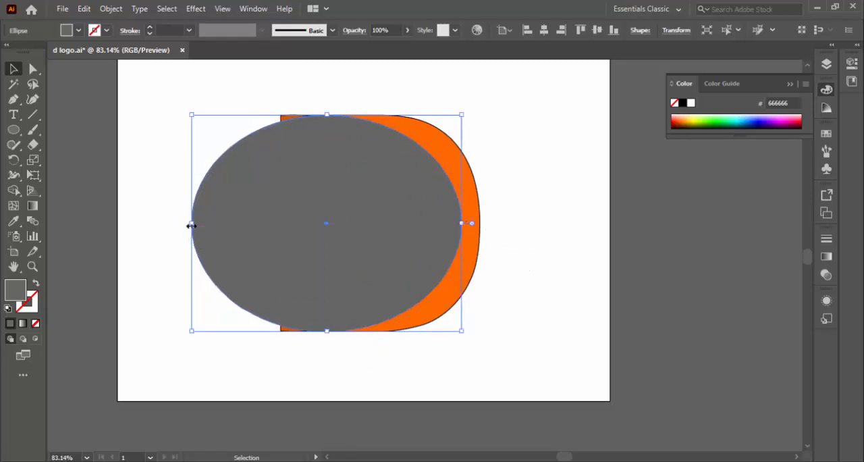
left_click_drag(192, 223, 226, 222)
double_click(397, 187)
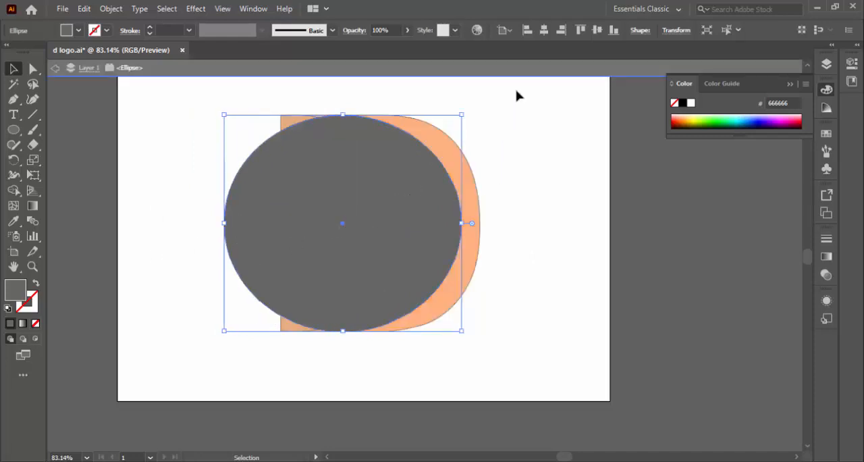
left_click(526, 67)
left_click(561, 173)
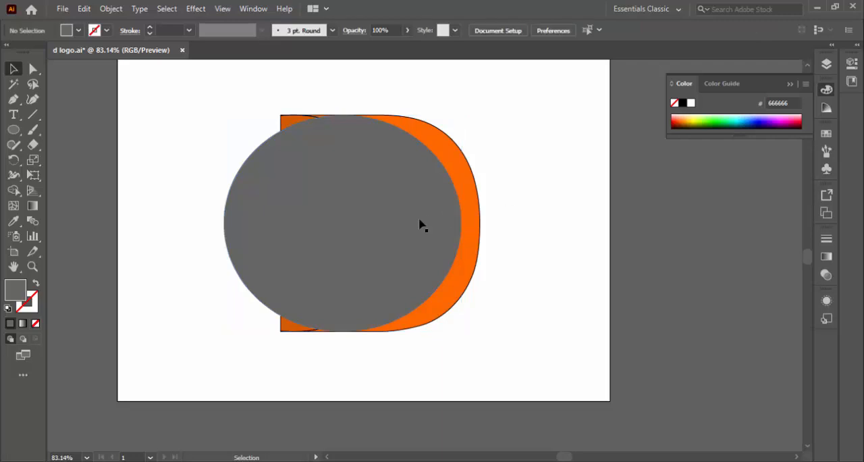
Step: Turn the ellipse into an unfilled outline with an 8 pt grey 666666 stroke
left_click(365, 235)
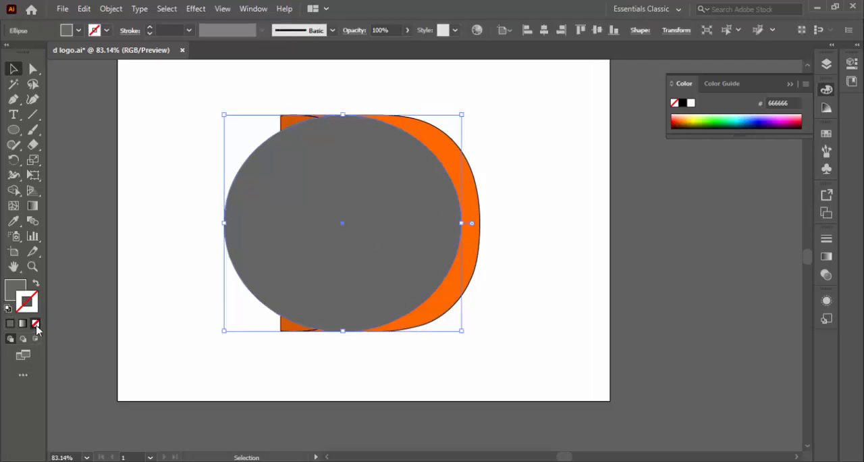
left_click(11, 324)
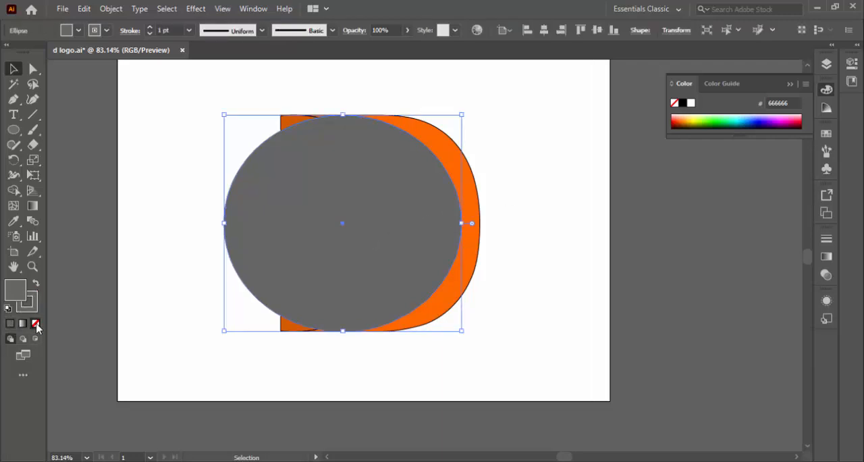
left_click(36, 323)
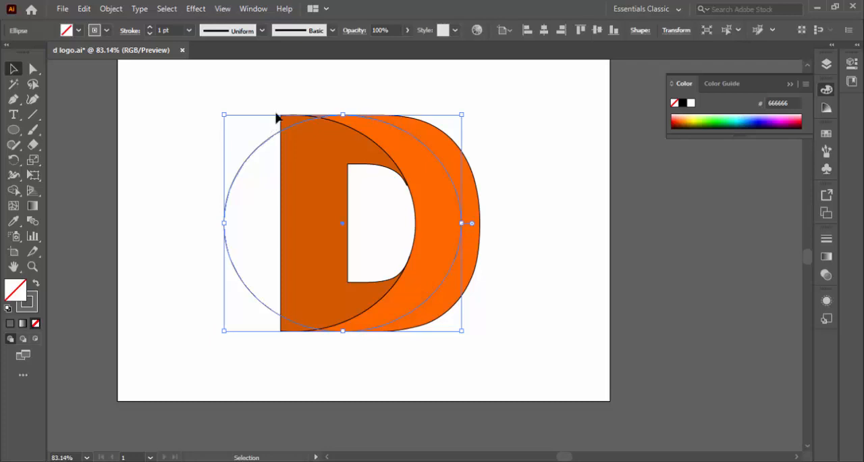
left_click(189, 31)
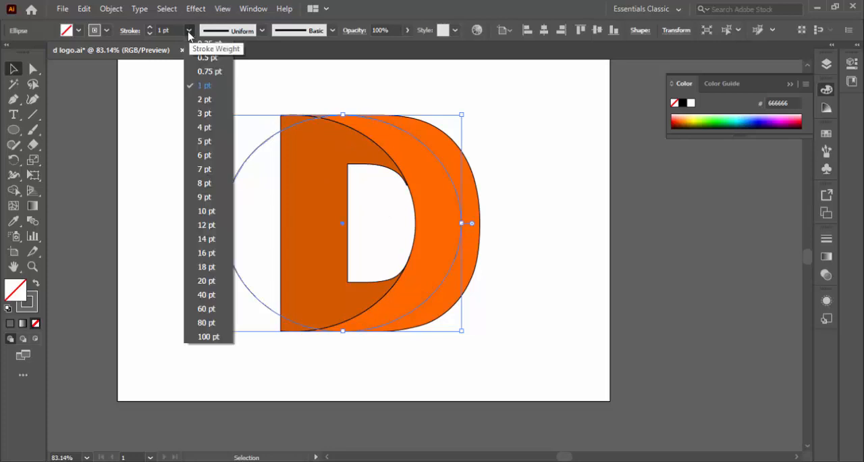
left_click(203, 183)
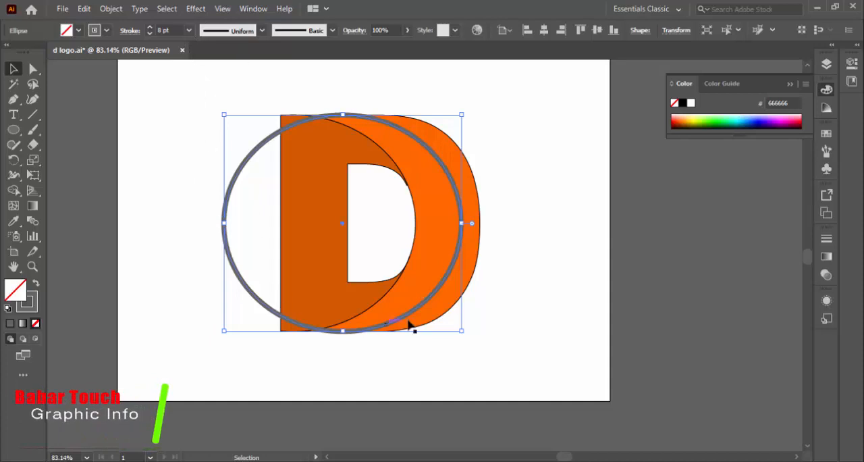
Step: Move the ellipse outline off the D across the artboard's right edge and expand its fill and stroke
left_click_drag(413, 318, 680, 376)
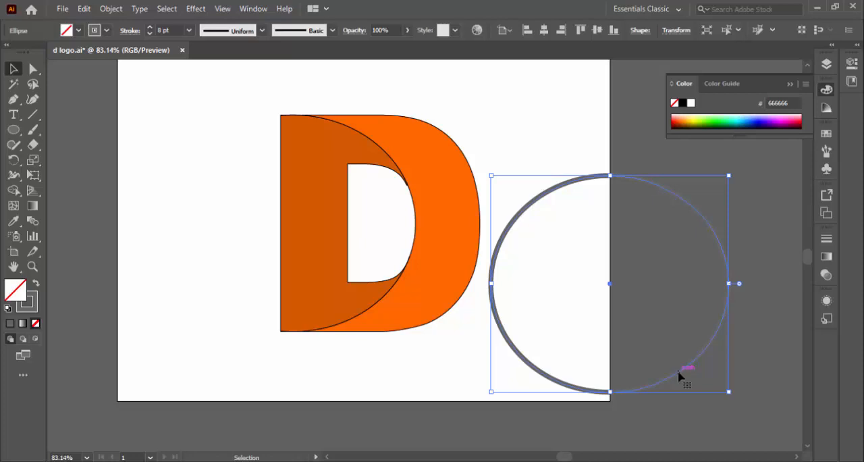
left_click(111, 8)
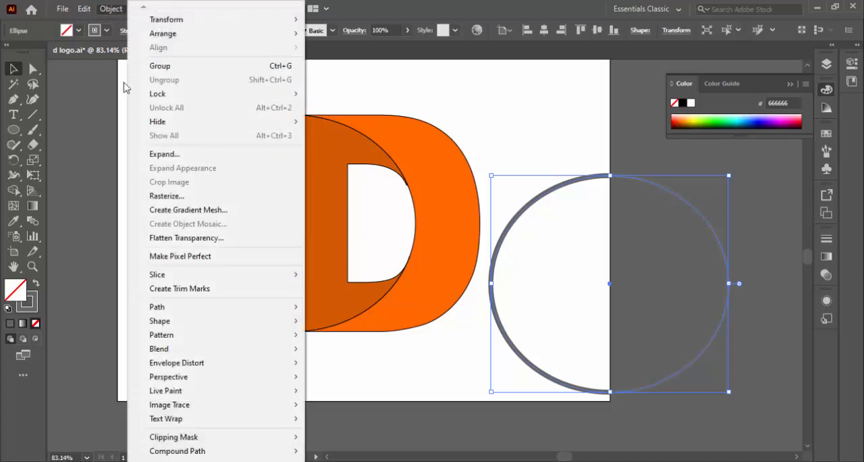
left_click(152, 154)
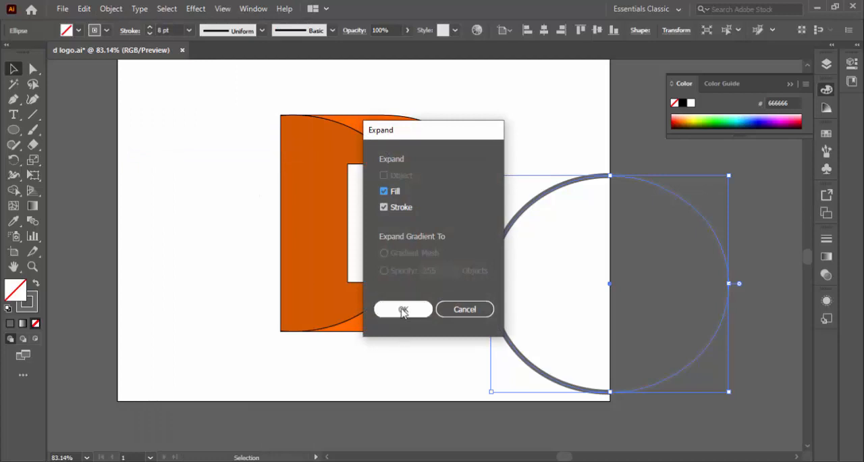
left_click(402, 310)
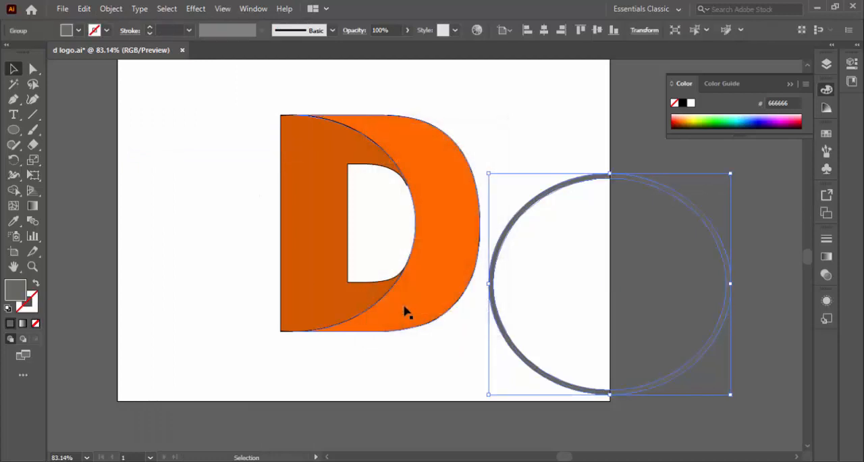
left_click(13, 128)
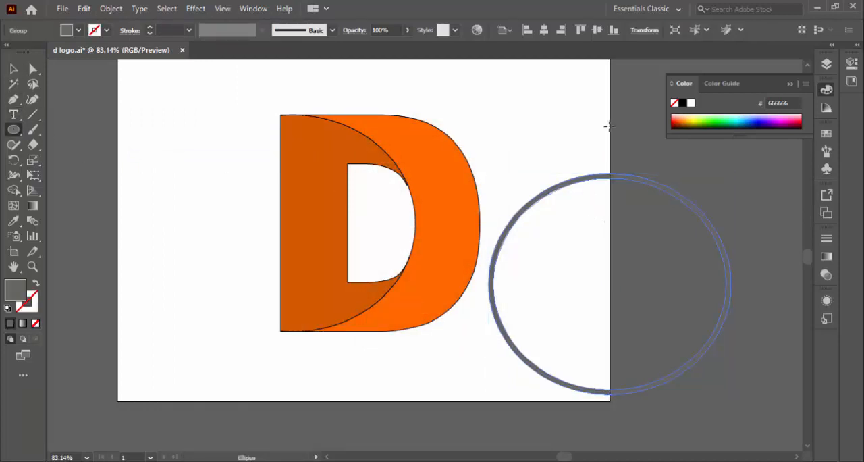
left_click_drag(610, 120, 731, 414)
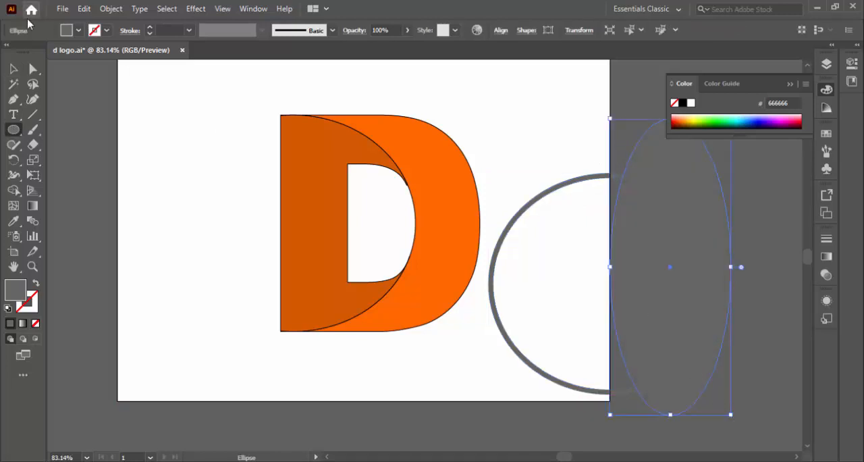
key("ctrl+z")
Step: Cover the ring's left half with a rectangle ending at its centre and remove both with Shape Builder
left_click_drag(13, 129, 74, 133)
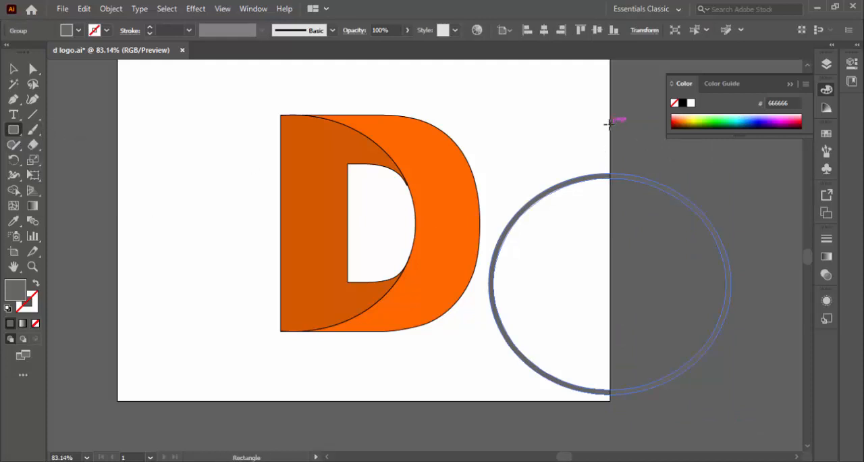
left_click_drag(610, 124, 484, 418)
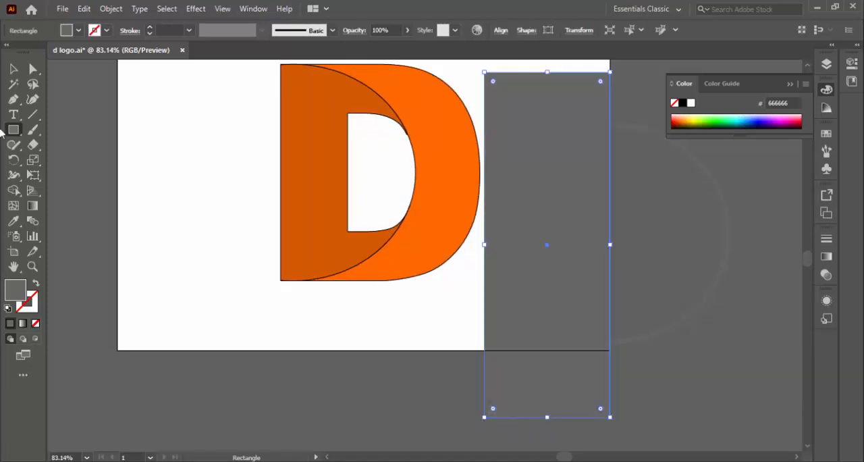
left_click(13, 68)
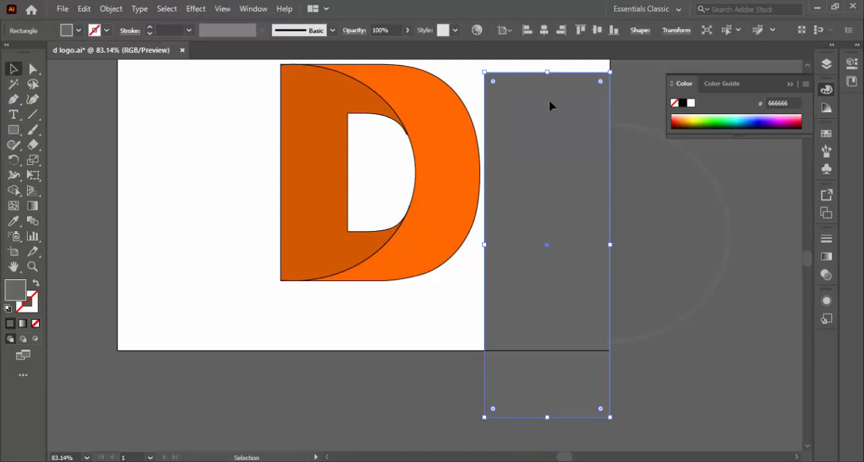
left_click_drag(539, 62, 653, 428)
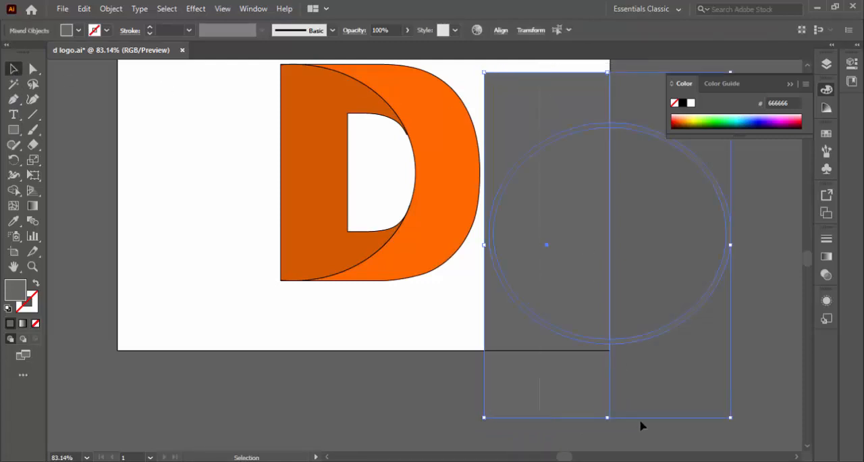
left_click(13, 190)
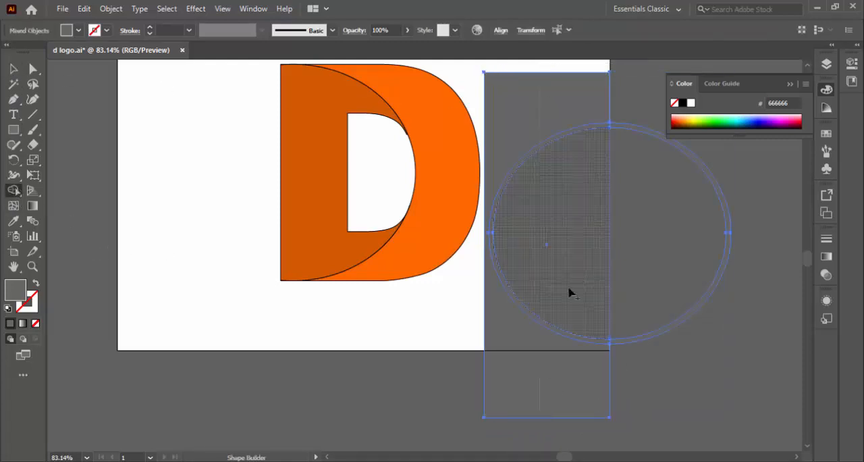
left_click_drag(536, 376, 571, 222)
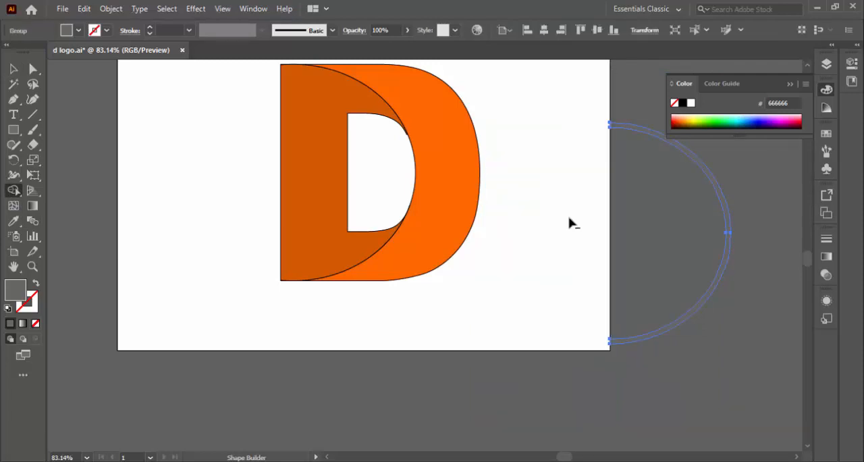
Step: Move the remaining half ring onto the D's bright orange outer curve and shorten it to the letter's height
left_click(12, 68)
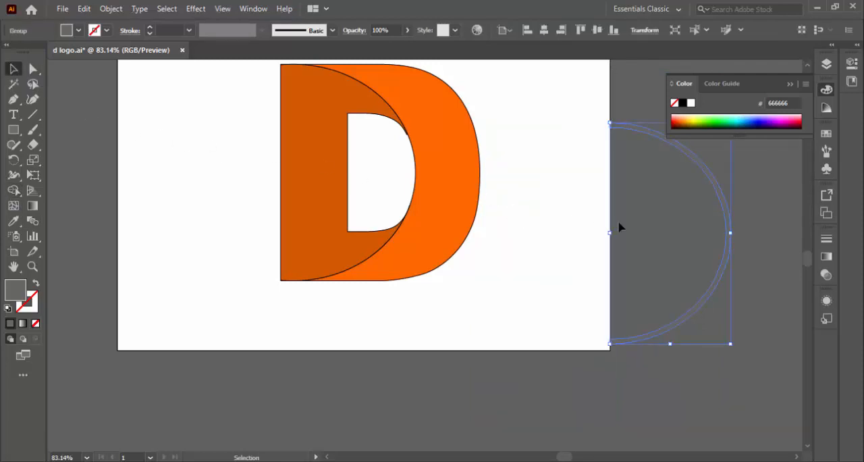
left_click_drag(725, 201, 451, 144)
scroll(582, 232, "up", 3)
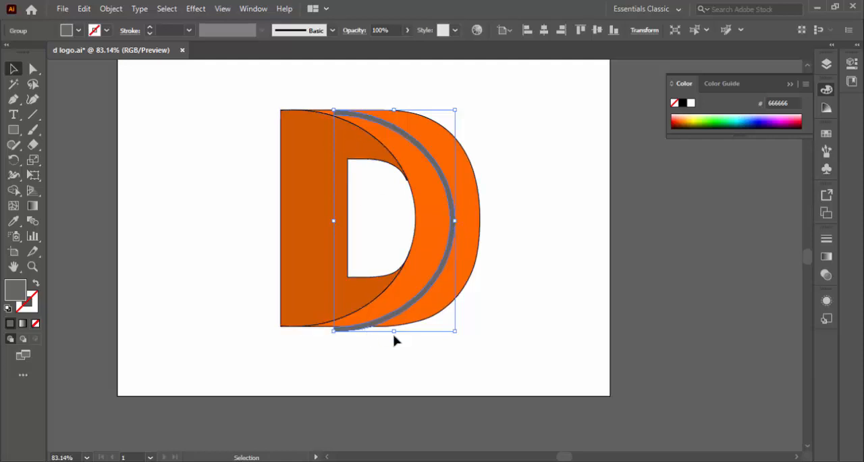
left_click_drag(394, 330, 396, 325)
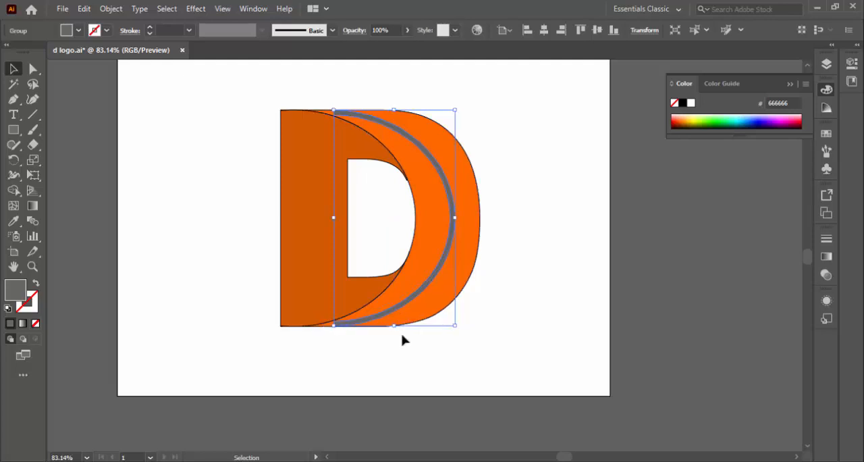
left_click(160, 155)
Step: Apply a Gaussian Blur with a 15.1701-pixel radius to the grey half ring and deselect it
left_click(456, 214)
left_click(196, 9)
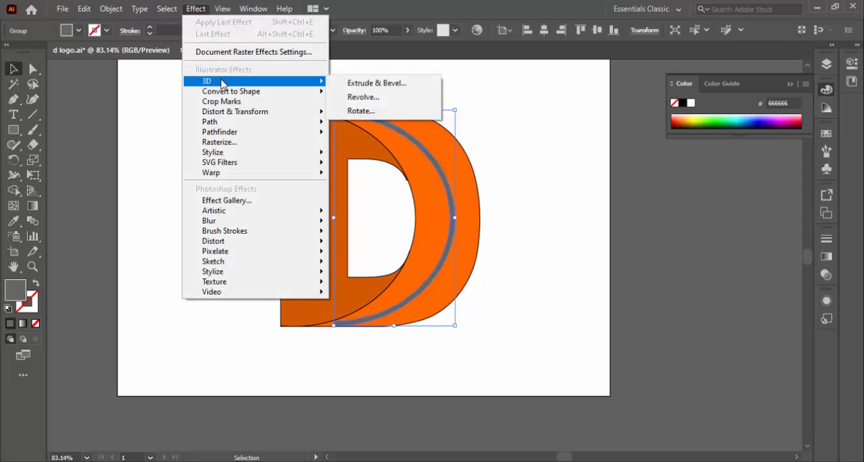
mouse_move(243, 221)
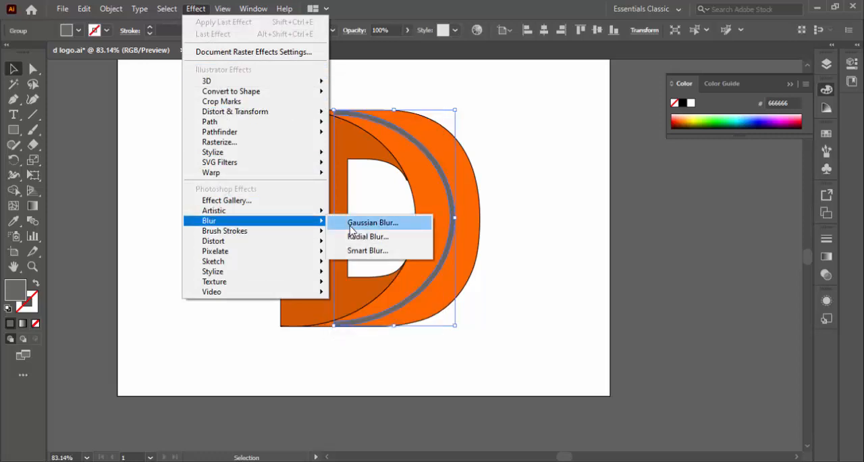
left_click(359, 221)
mouse_move(612, 206)
left_mouse_down()
mouse_move(592, 206)
mouse_move(606, 206)
left_mouse_up()
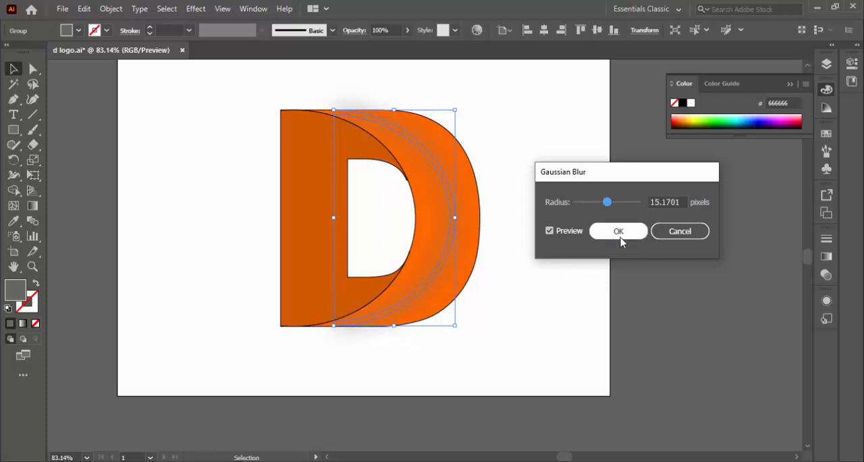
left_click(619, 231)
left_click(563, 276)
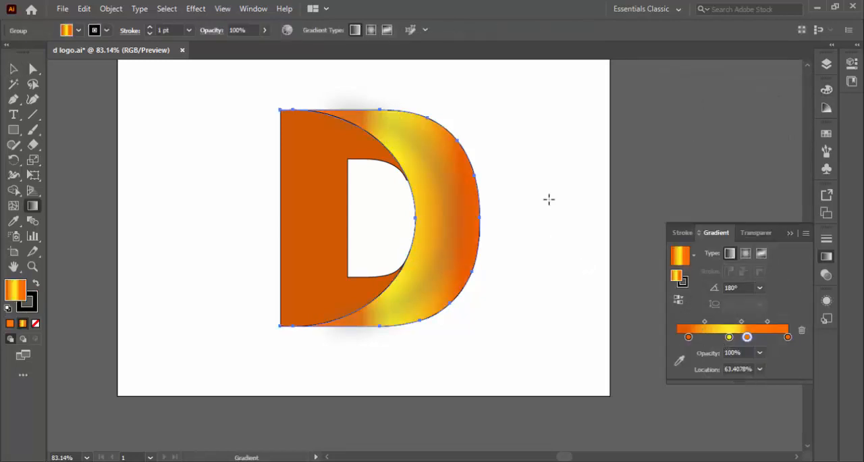
Step: Deselect the gradient-filled outer curve of the D
left_click(13, 68)
left_click(225, 182)
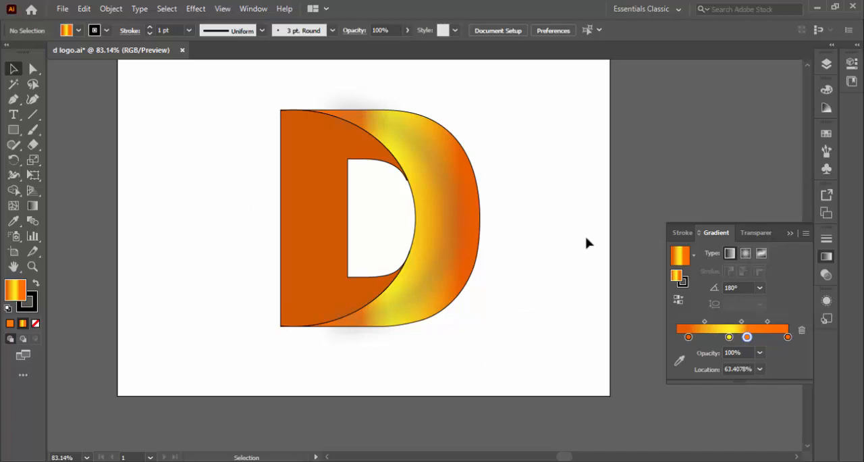
left_click(760, 286)
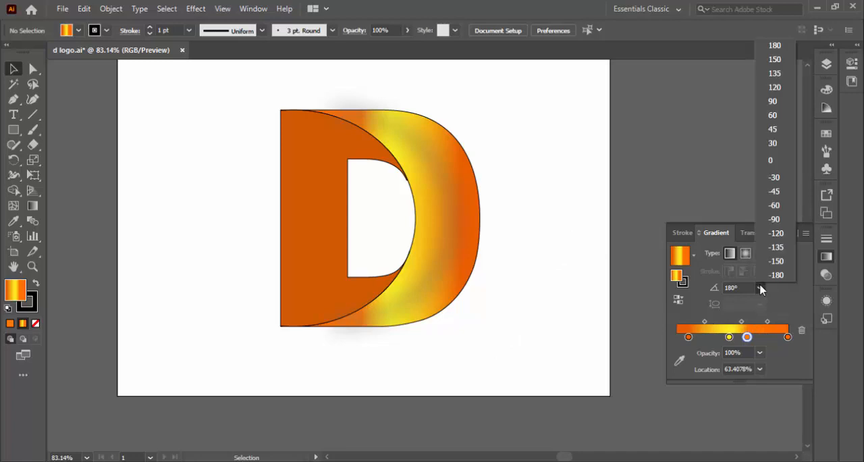
left_click(785, 114)
left_click(454, 193)
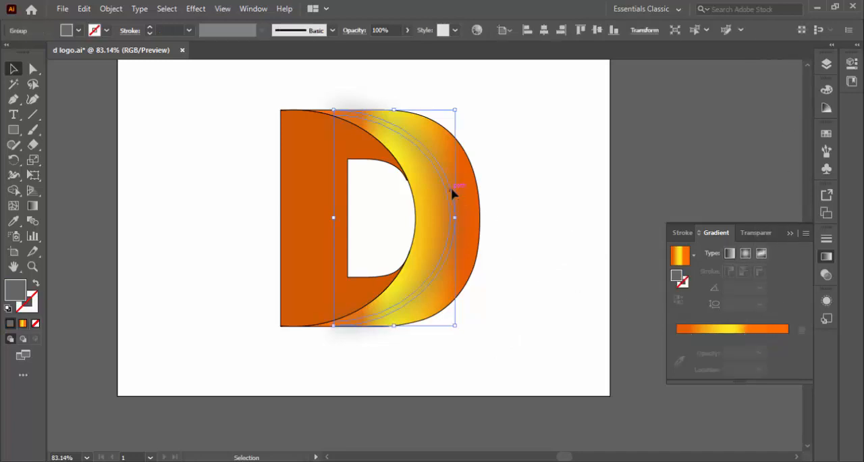
left_click(198, 177)
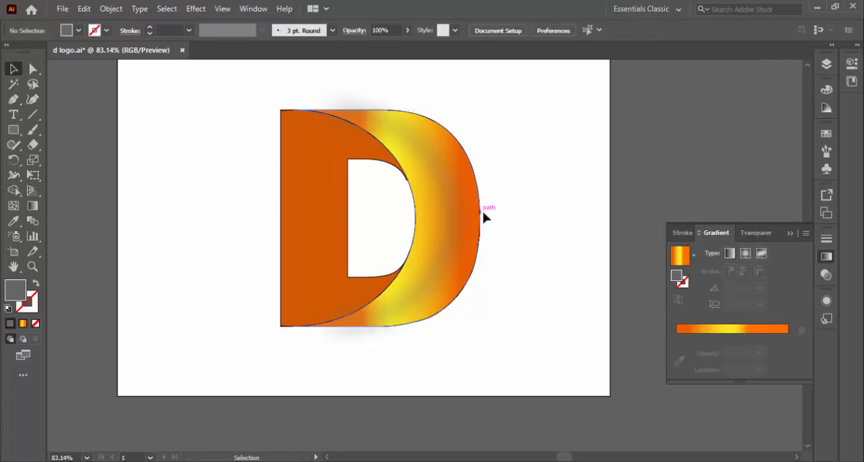
Step: Set the gradient angle of the D's outer curve to 120°, trying 150° first, and deselect it
left_click(481, 222)
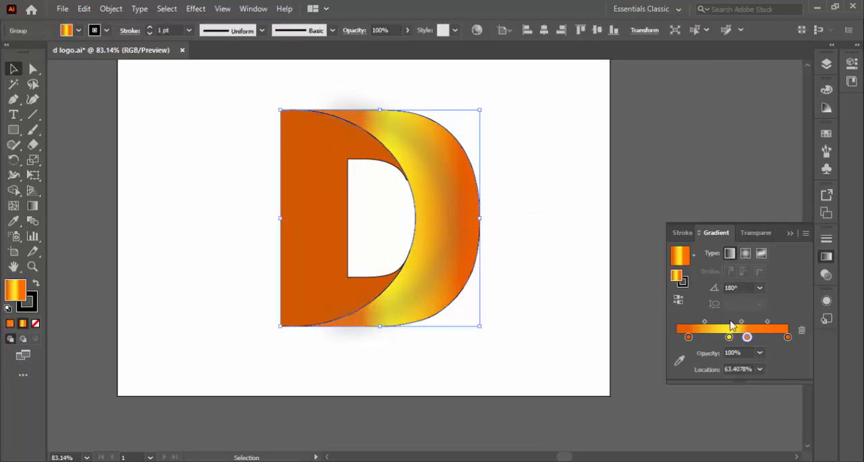
left_click(760, 288)
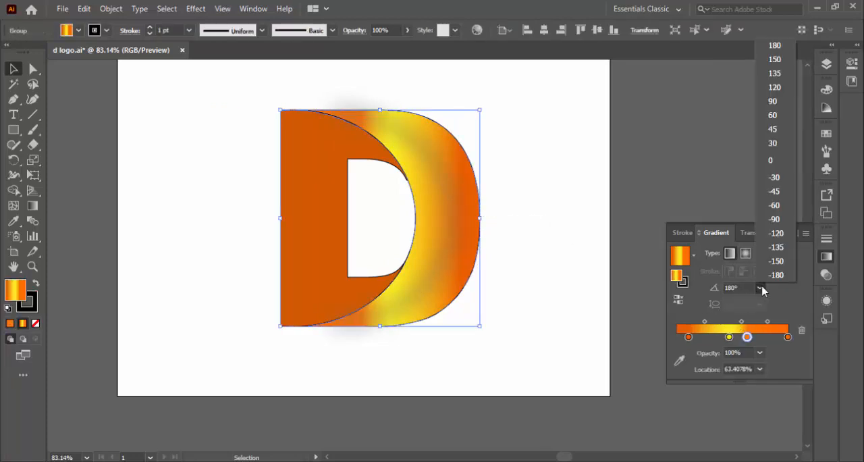
left_click(775, 59)
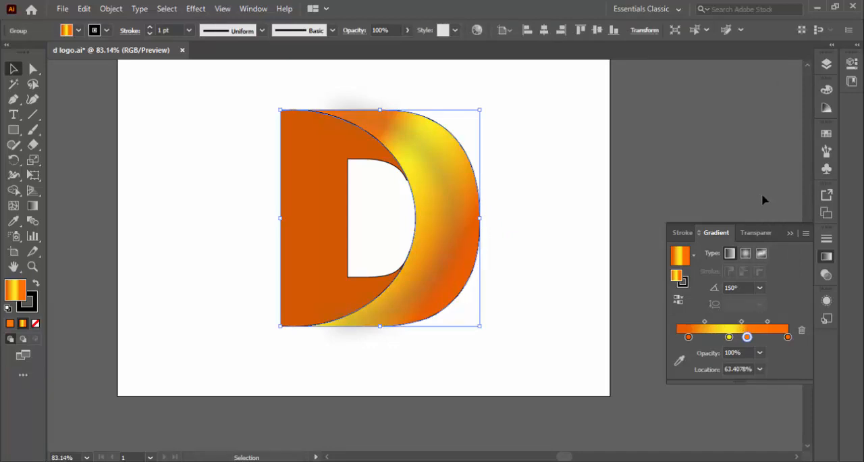
left_click(760, 288)
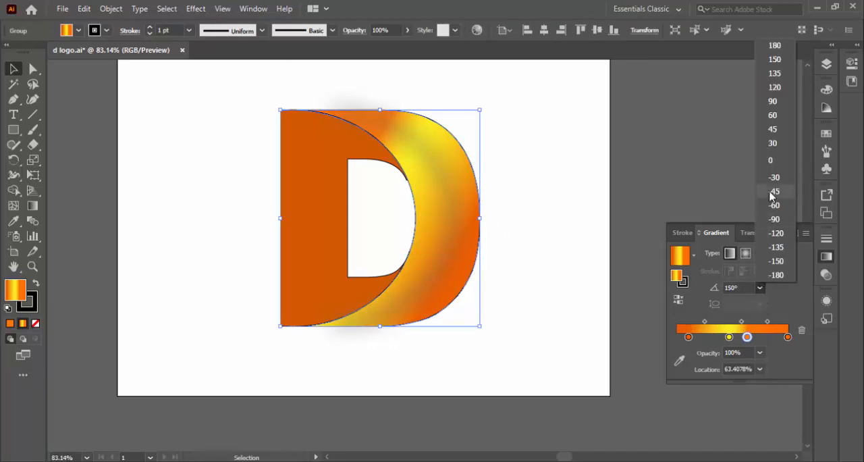
left_click(774, 63)
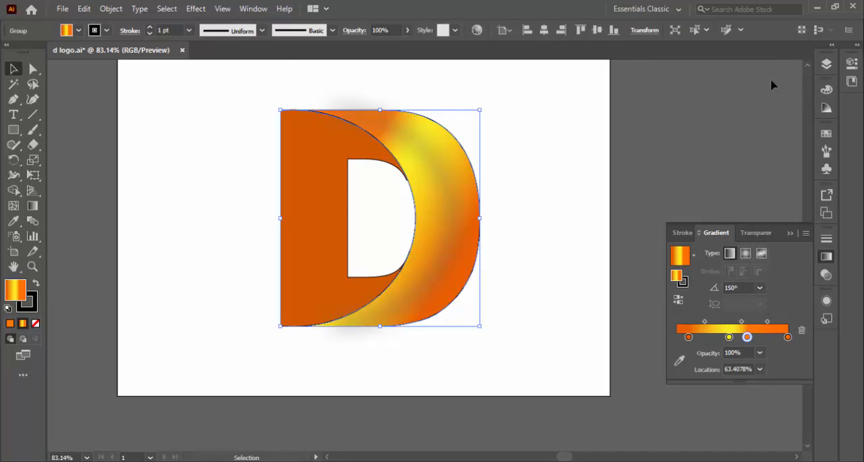
left_click(759, 287)
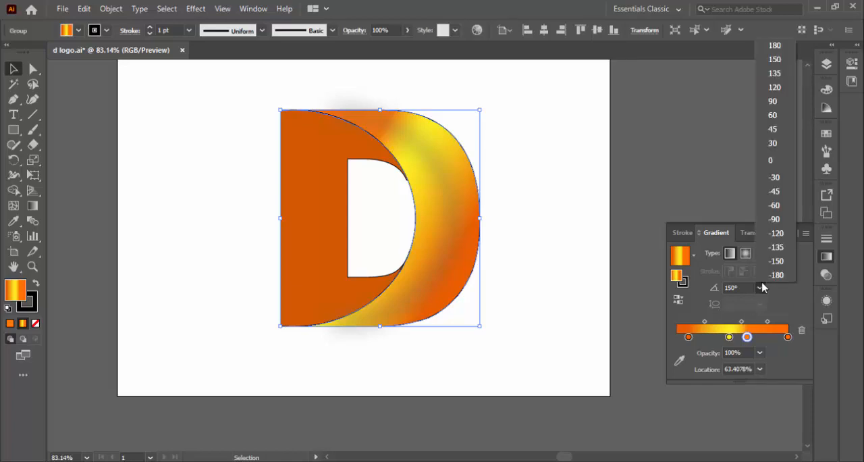
left_click(777, 89)
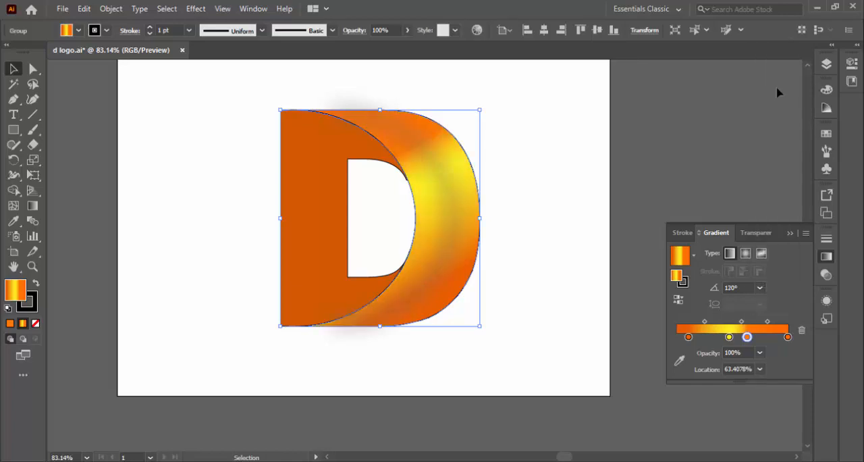
left_click(584, 169)
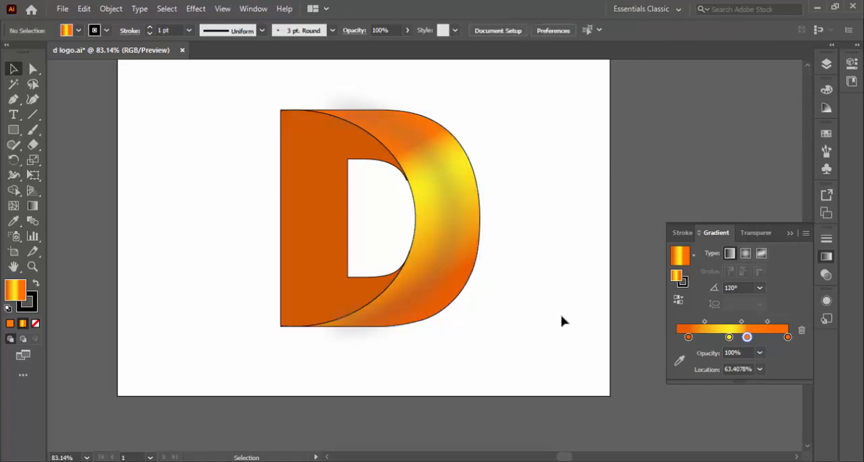
Step: Rework the outer curve's gradient into five alternating orange and yellow stops, placing the second yellow stop at 74.0223%
left_click_drag(729, 336, 750, 345)
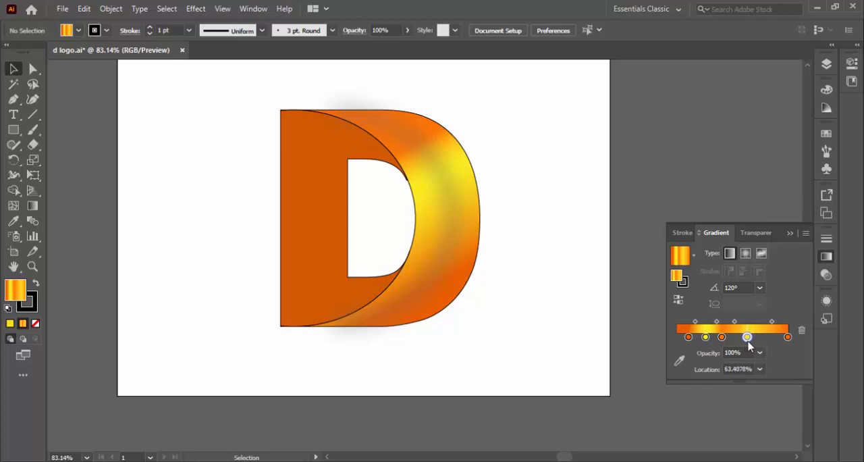
left_click(482, 231)
left_click_drag(729, 336, 759, 337)
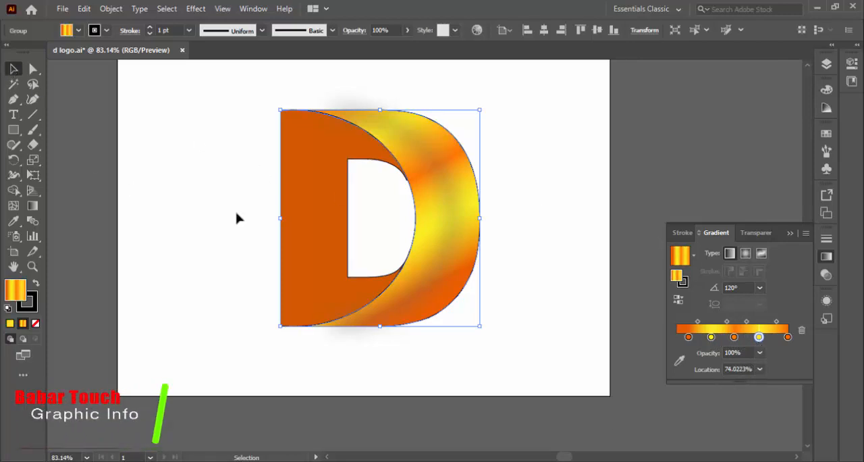
Step: Try a radial orange-yellow gradient on the D's flat orange body and undo it
left_click(313, 203)
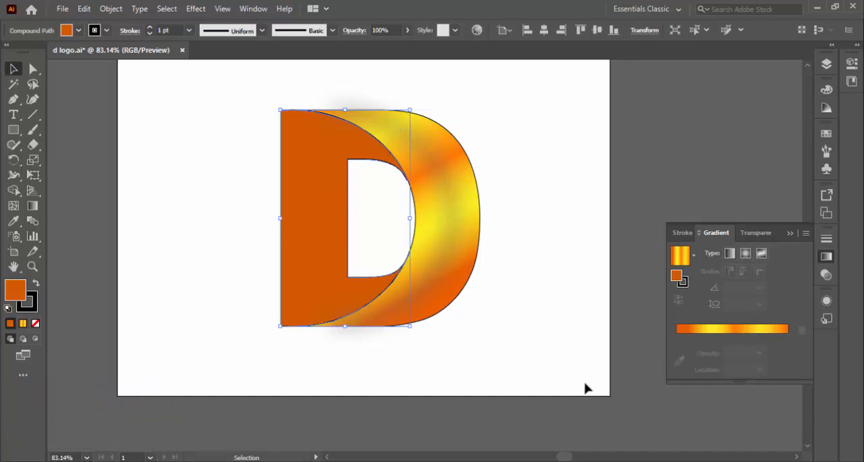
left_click(747, 253)
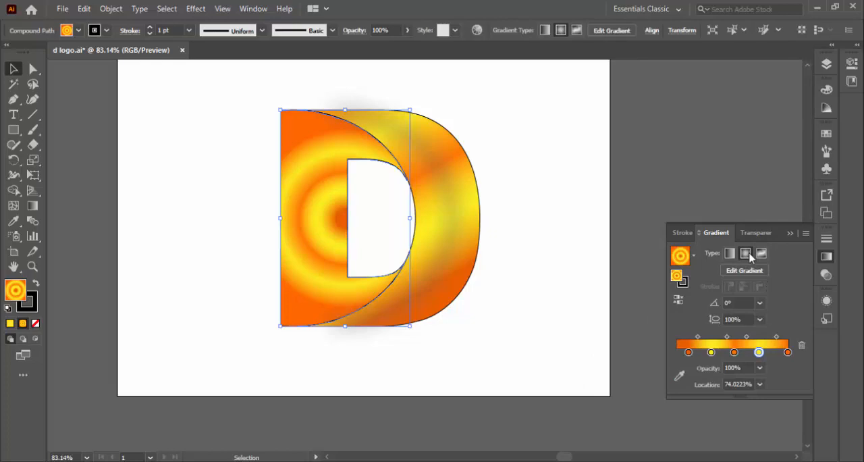
key("ctrl+z")
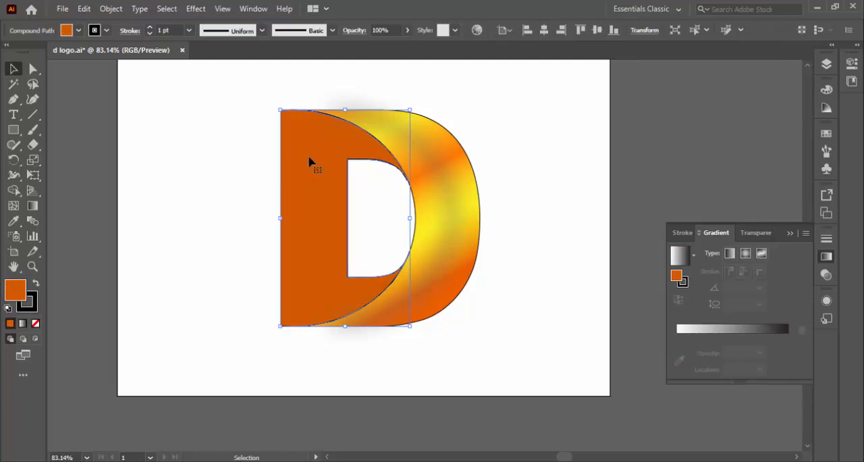
Step: Recolour the D's flat body, first with bf5004 and finally with the brighter orange e05e05, and deselect it
double_click(15, 290)
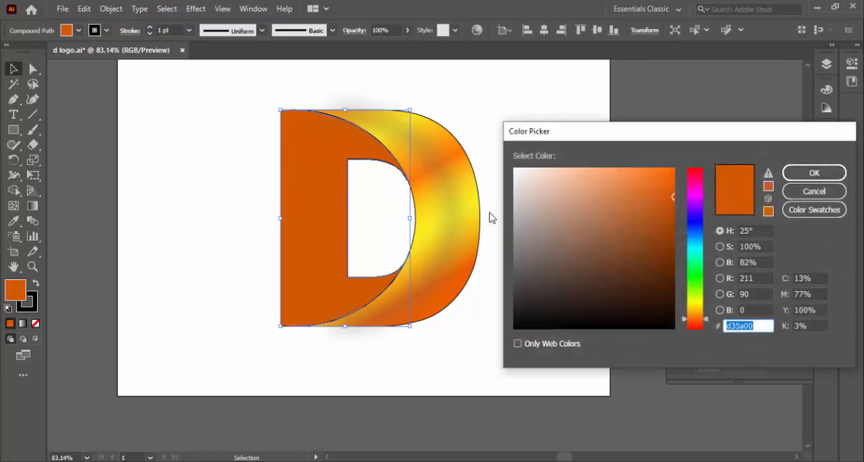
left_click_drag(673, 196, 671, 208)
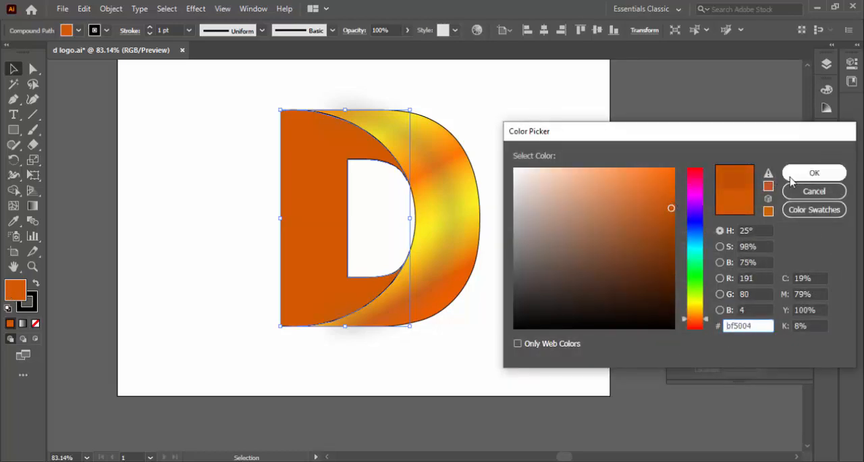
left_click(812, 174)
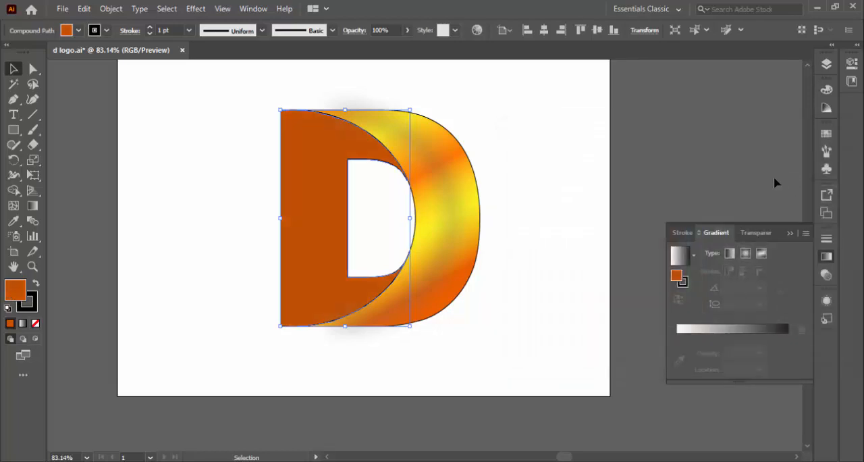
double_click(15, 289)
left_click(673, 187)
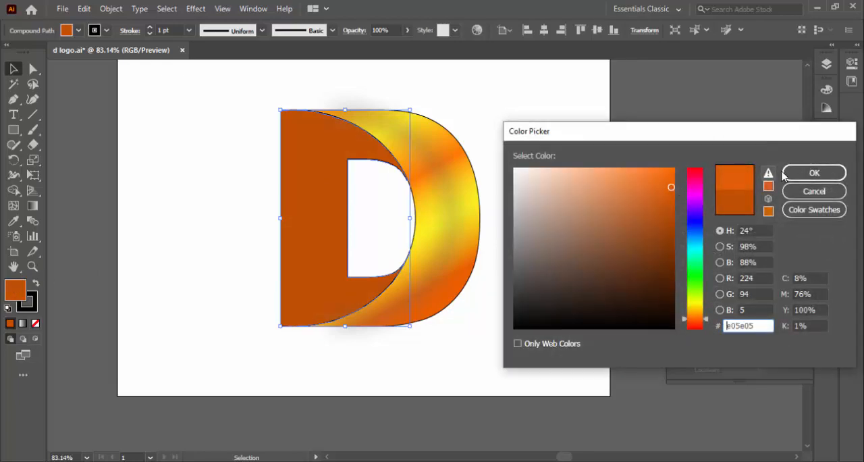
left_click(814, 173)
left_click(521, 144)
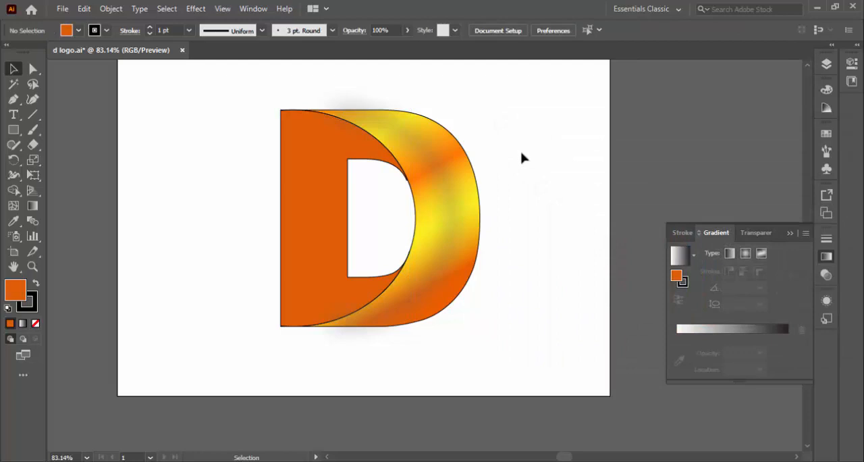
Step: Apply a linear white-to-orange gradient to the D's flat body with the Gradient tool and bring up its gradient settings
left_click(33, 206)
left_click(378, 280)
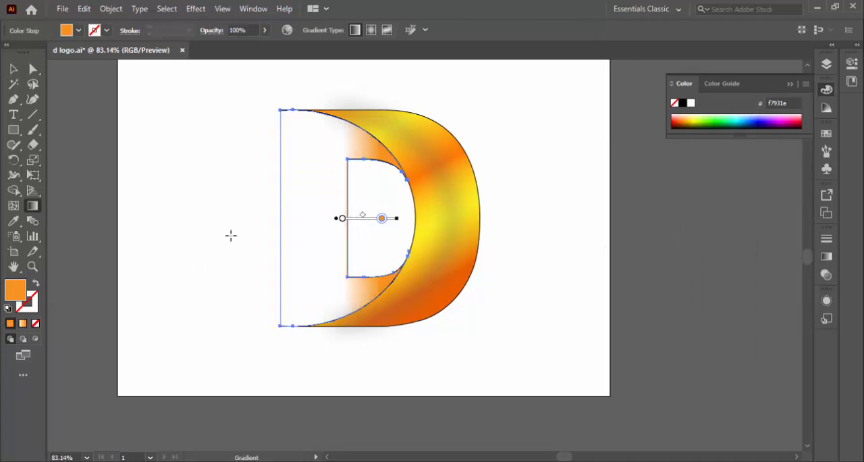
left_click(14, 69)
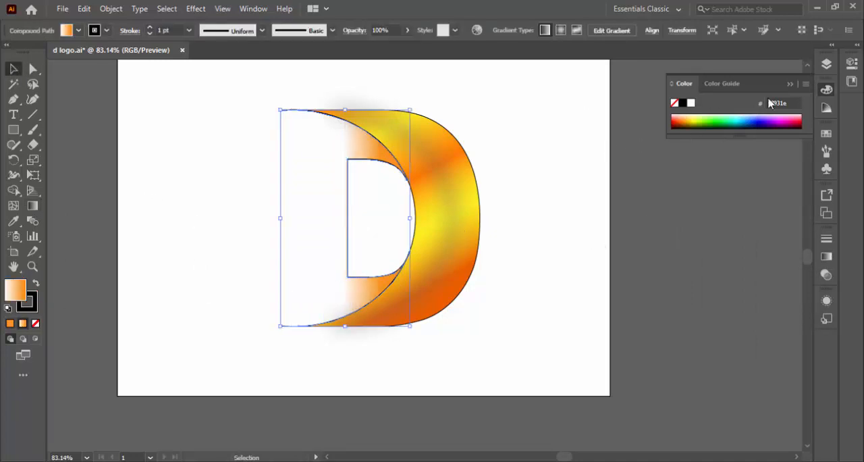
left_click(826, 255)
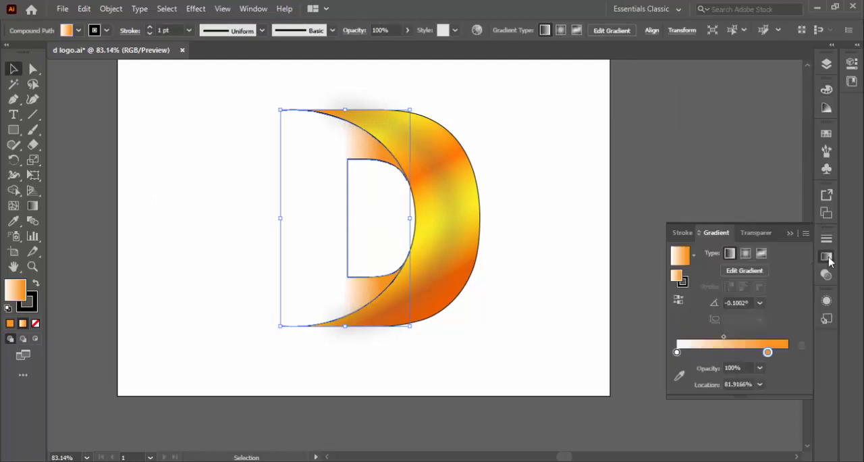
Step: Change the white starting stop of the body's gradient to blue 064782
left_click(677, 351)
double_click(678, 274)
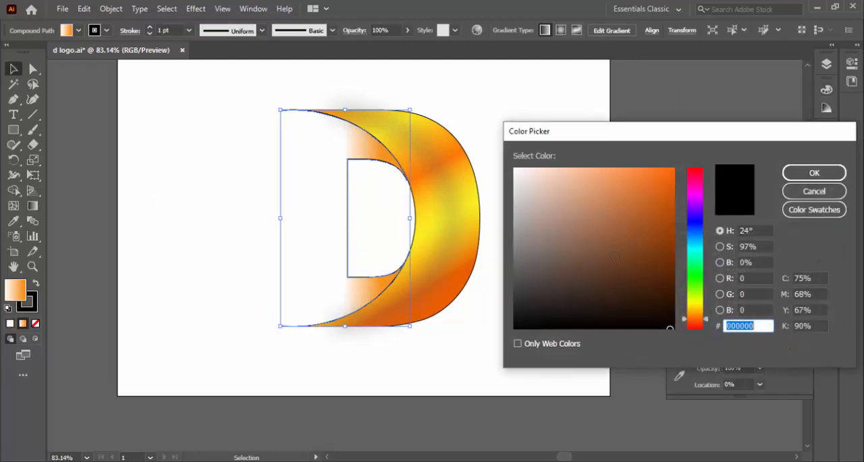
left_click(700, 237)
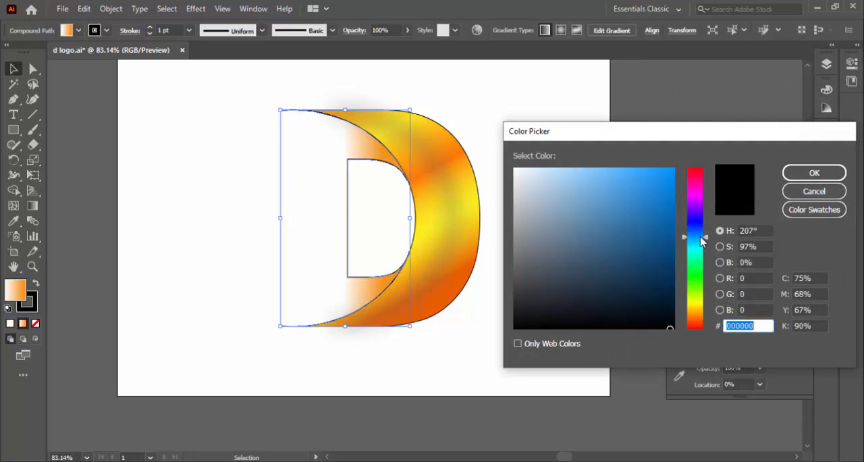
left_click_drag(668, 251, 668, 245)
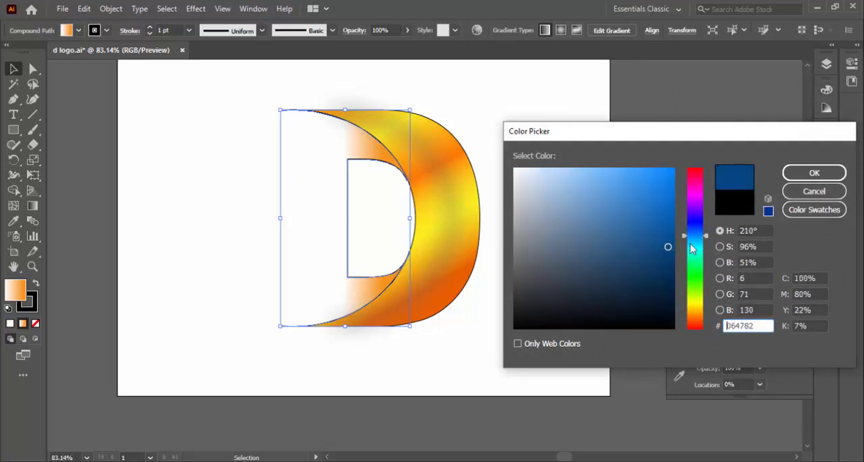
left_click(810, 173)
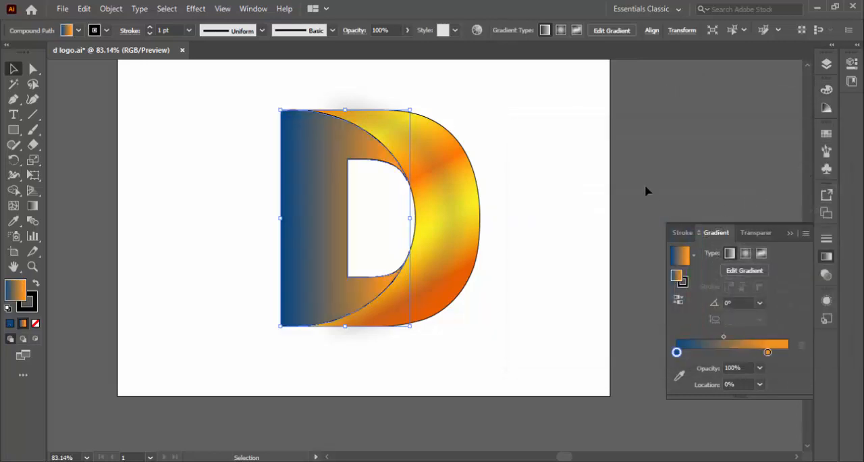
Step: Change the orange end stop of the body's gradient to a brighter blue
left_click(768, 351)
double_click(677, 277)
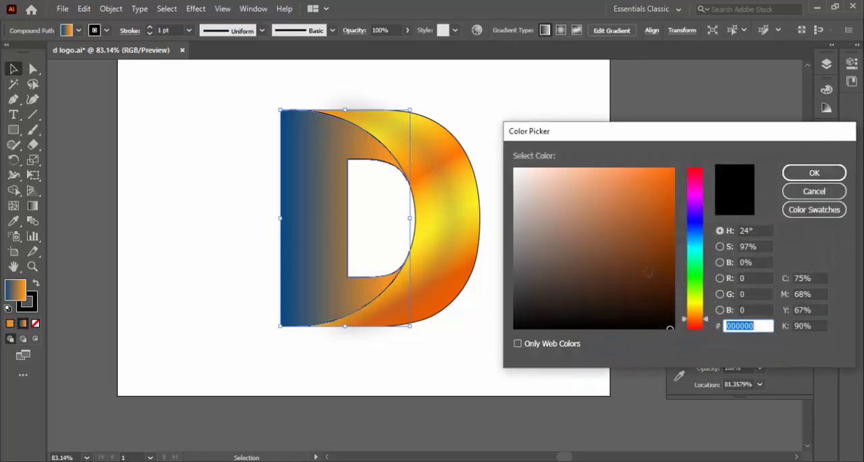
left_click_drag(690, 252, 671, 224)
left_click(809, 174)
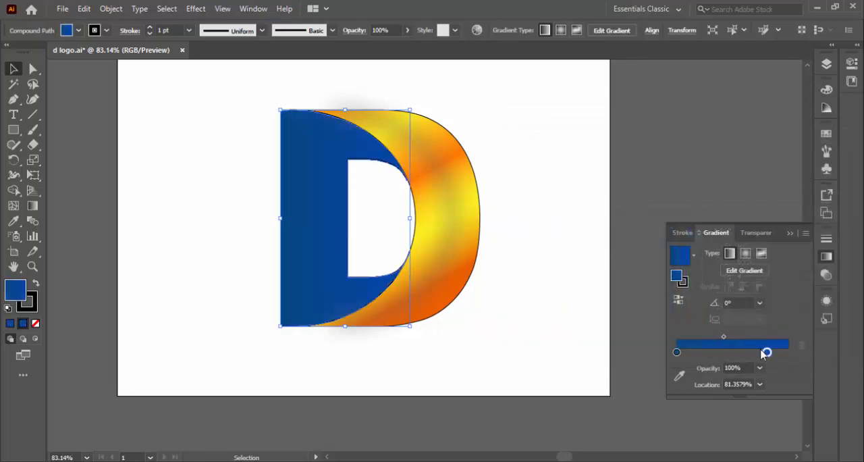
Step: Darken the starting stop of the body's gradient to navy 092e5b and deselect the body
left_click(677, 352)
double_click(677, 276)
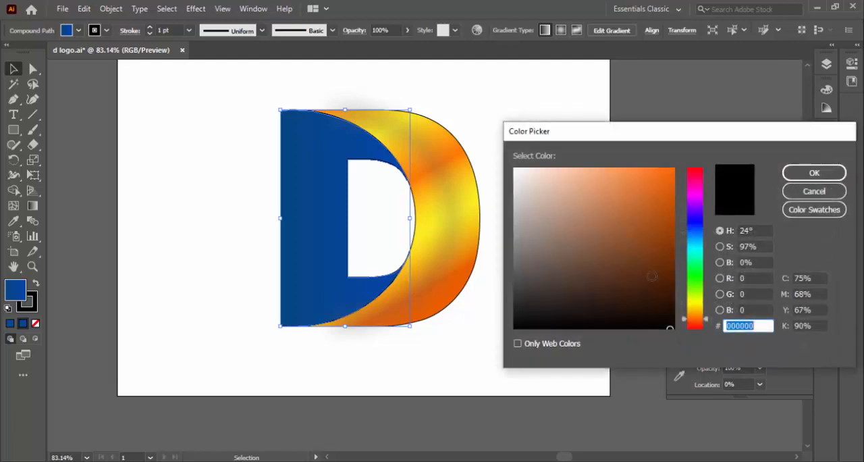
left_click(701, 238)
left_click_drag(702, 238, 701, 233)
left_click_drag(668, 263, 658, 270)
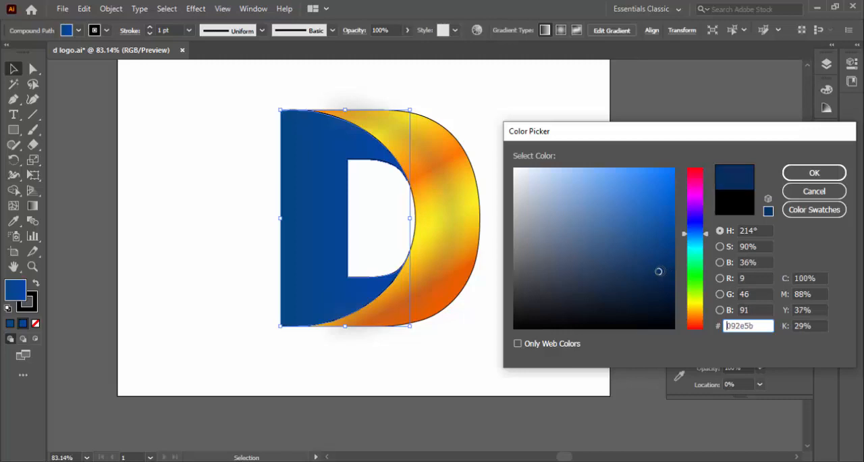
left_click(787, 173)
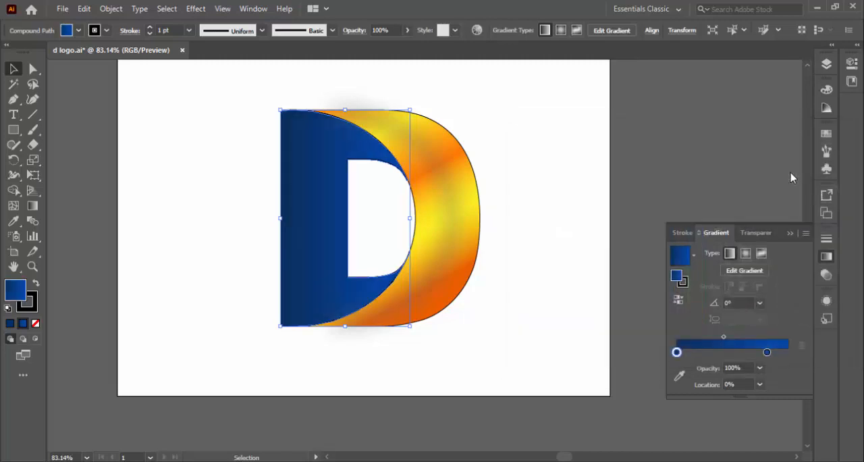
left_click(591, 231)
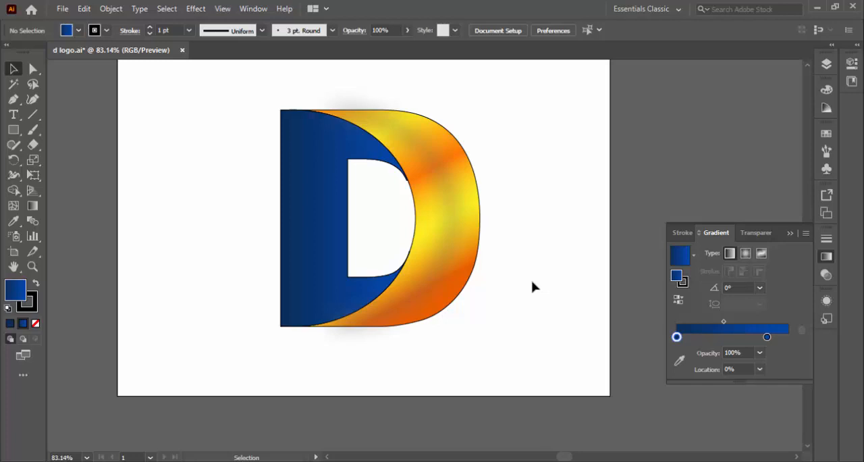
Step: Select the D's outer curve and change the first orange stop of its gradient to dark navy 05164c
left_click(464, 216)
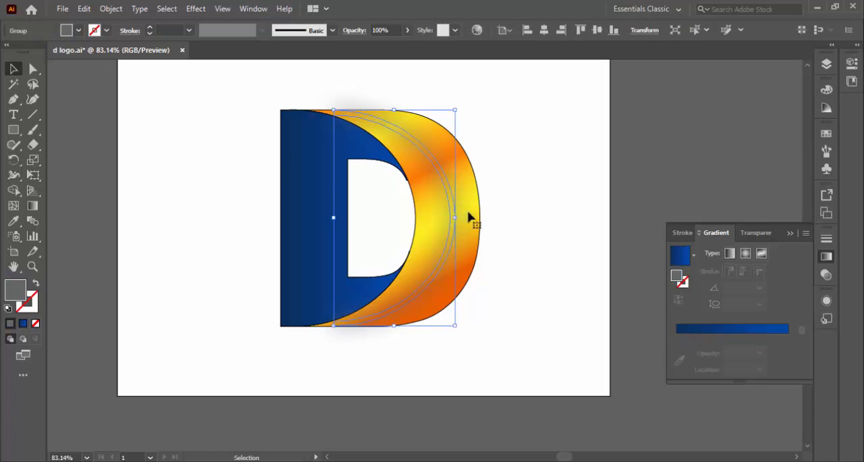
left_click(482, 206)
left_click(479, 212)
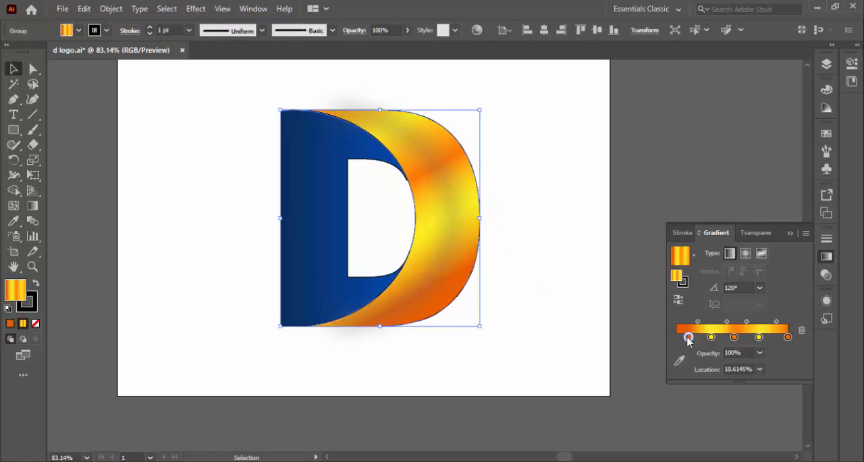
double_click(681, 280)
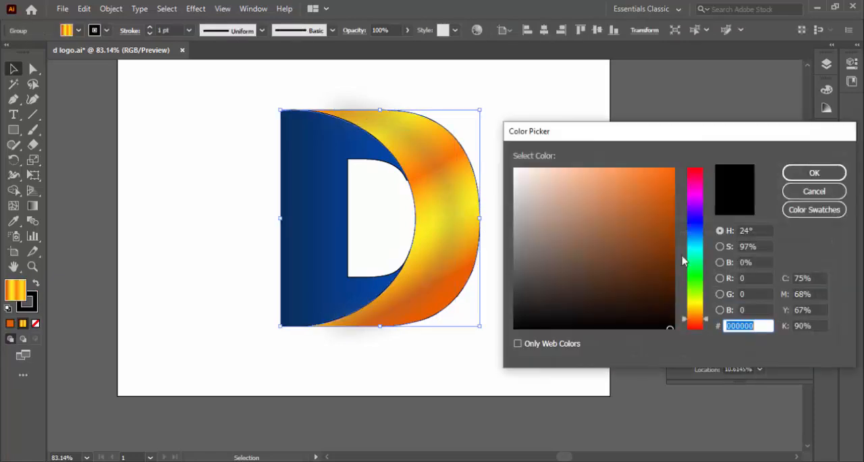
left_click_drag(702, 240, 702, 231)
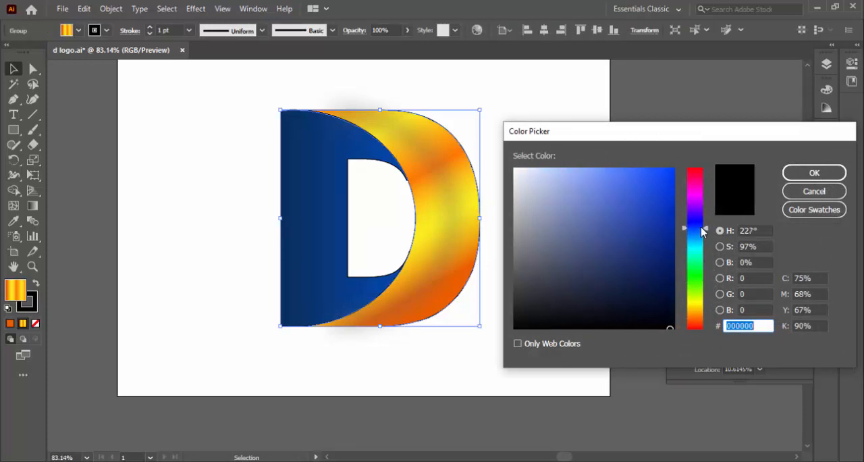
left_click(665, 280)
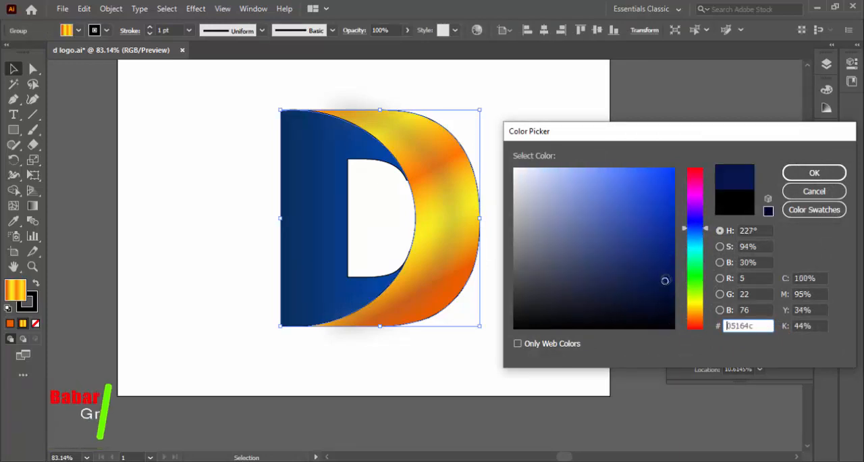
left_click(809, 174)
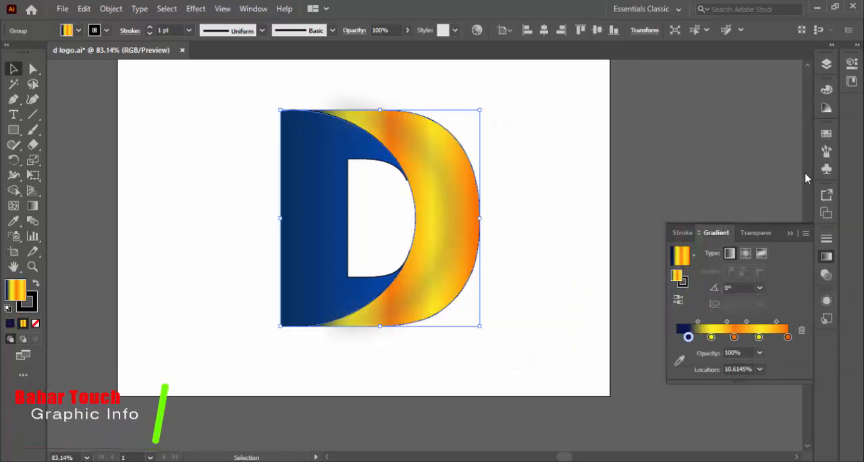
Step: Change the yellow stop next to the navy one in the curve's gradient to dark blue
left_click(712, 336)
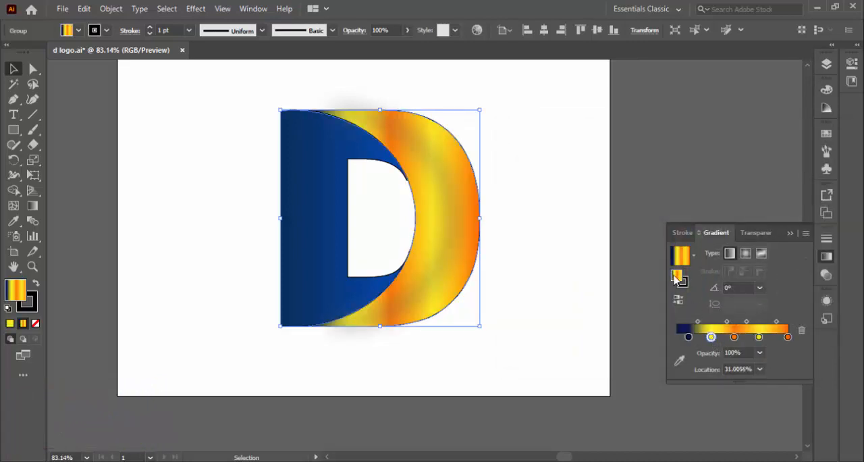
double_click(678, 276)
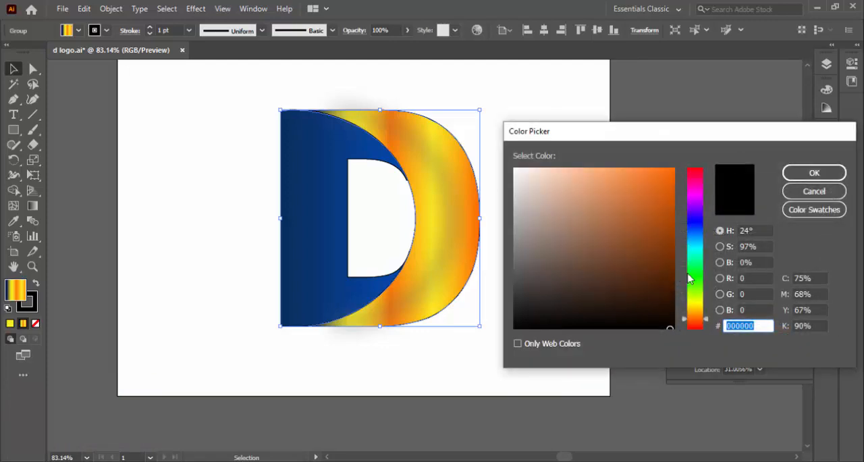
left_click_drag(697, 249, 703, 230)
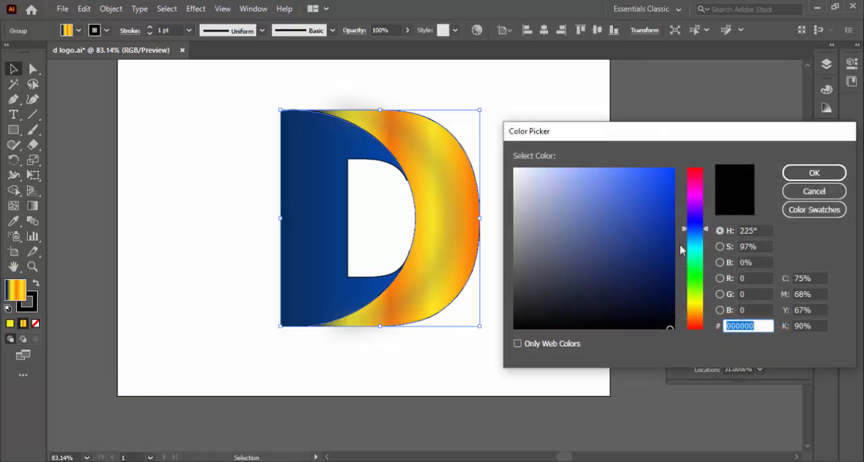
mouse_move(675, 256)
left_mouse_down()
mouse_move(665, 258)
mouse_move(664, 247)
mouse_move(654, 254)
mouse_move(646, 264)
mouse_move(653, 275)
mouse_move(658, 259)
mouse_move(647, 260)
left_mouse_up()
left_click(814, 173)
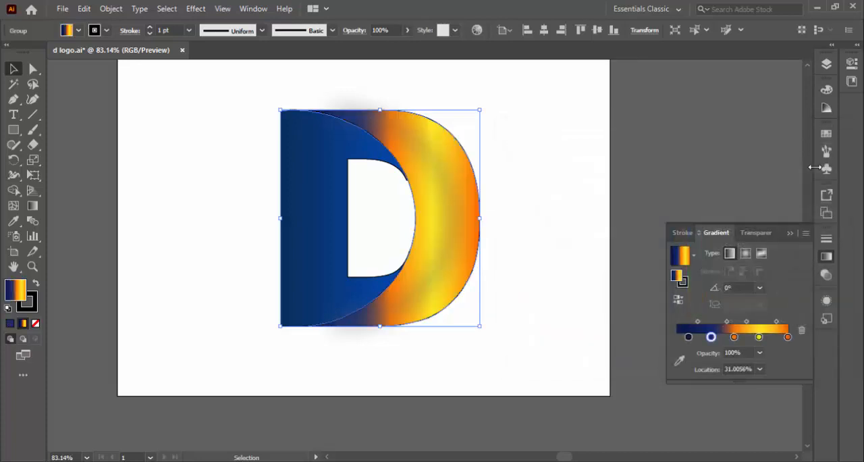
Step: Change the middle orange stop of the outer curve's gradient to brighter blue 0f3aa5
left_click(734, 336)
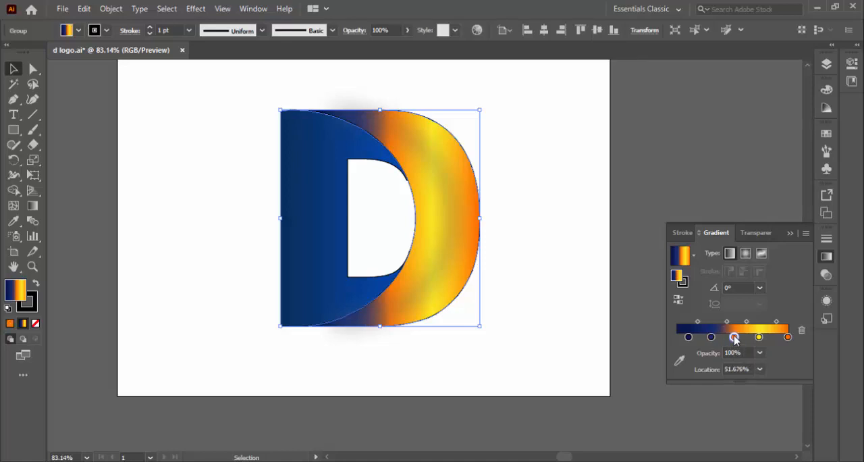
double_click(676, 279)
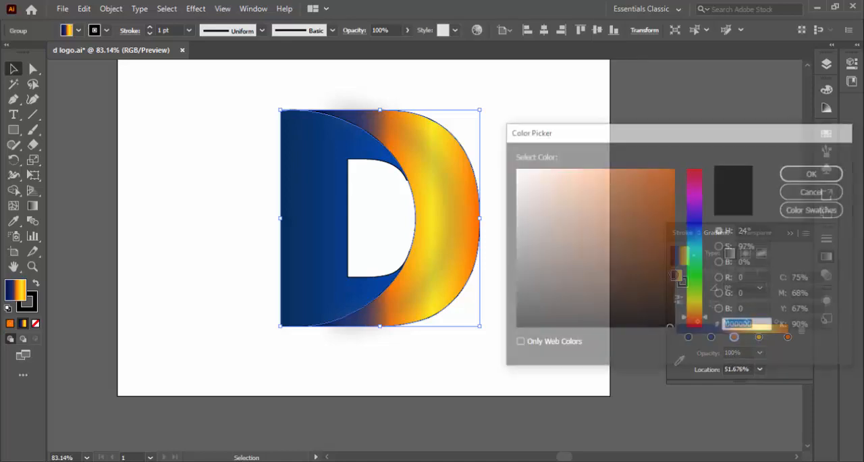
left_click_drag(700, 250, 708, 233)
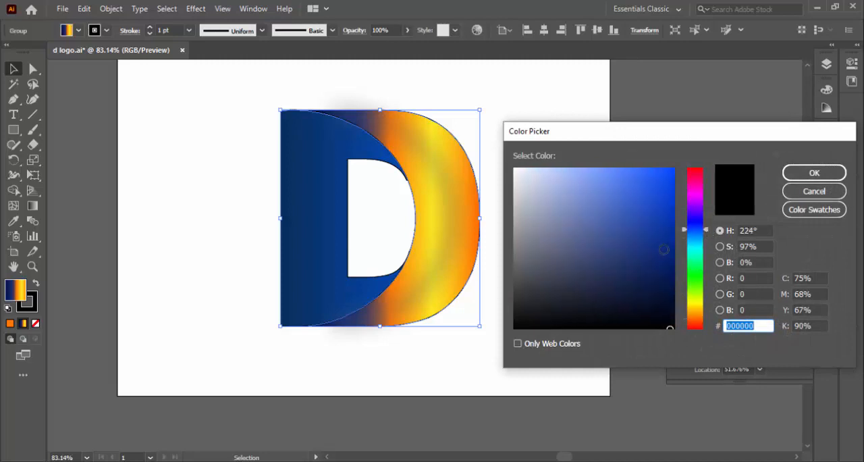
mouse_move(664, 250)
left_mouse_down()
mouse_move(672, 233)
mouse_move(658, 210)
mouse_move(661, 224)
left_mouse_up()
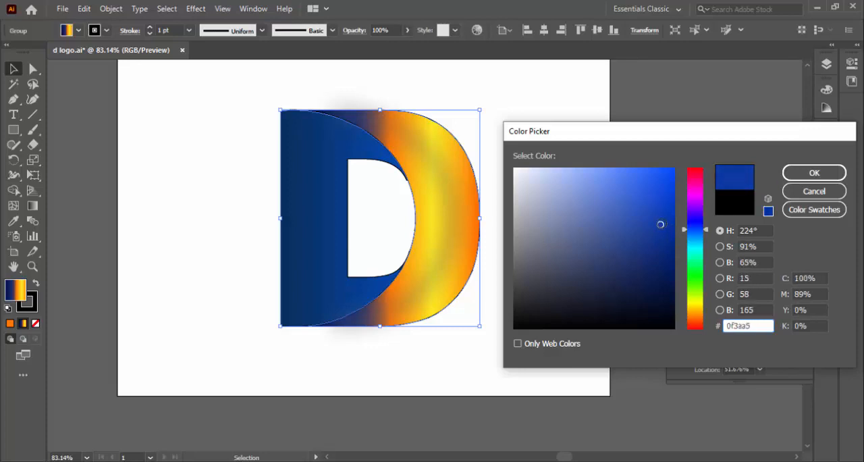
left_click(800, 177)
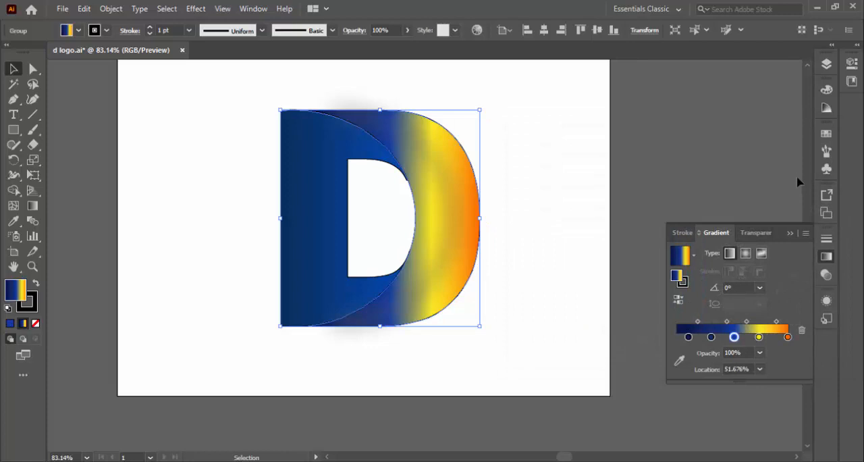
Step: Remove the remaining yellow and orange stops from the curve's gradient and move the three blue stops to about 32%, 59% and 100%
left_click(759, 336)
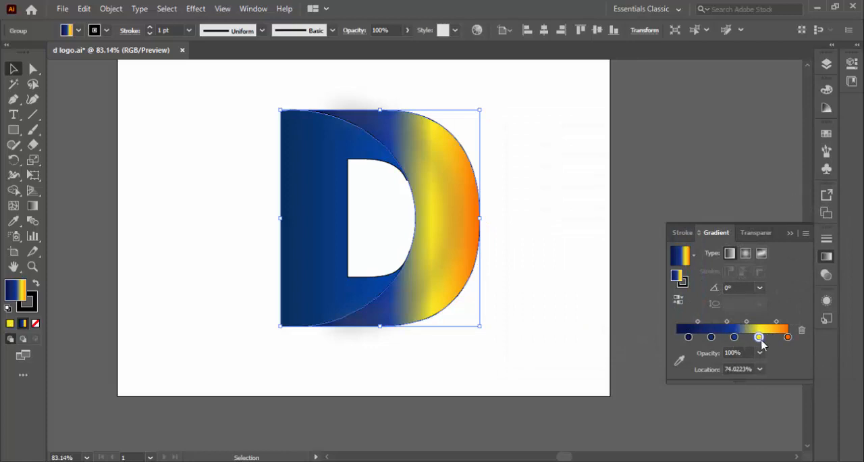
left_click_drag(762, 347, 787, 357)
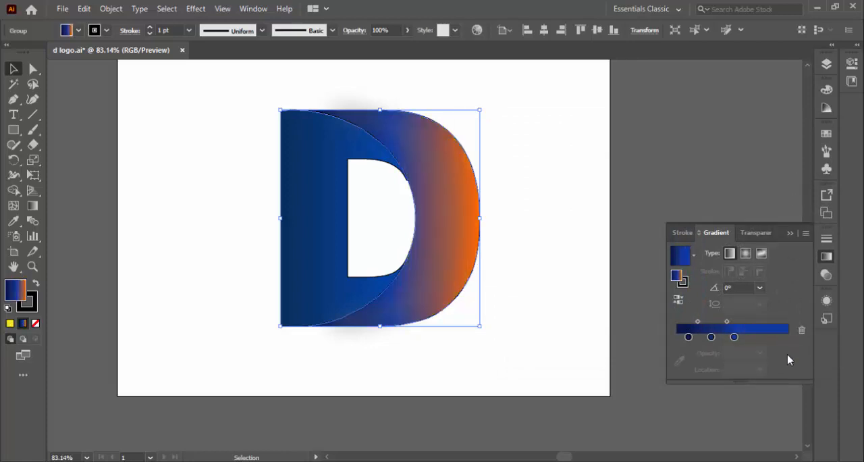
left_click_drag(735, 338, 787, 337)
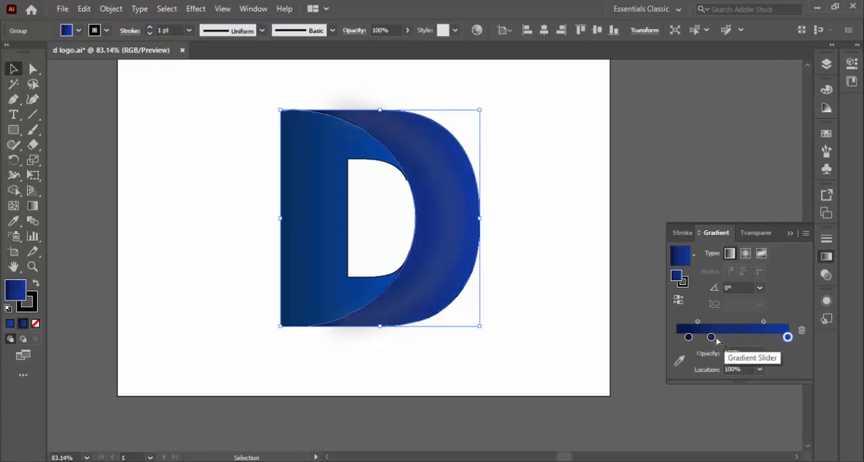
left_click_drag(712, 337, 743, 338)
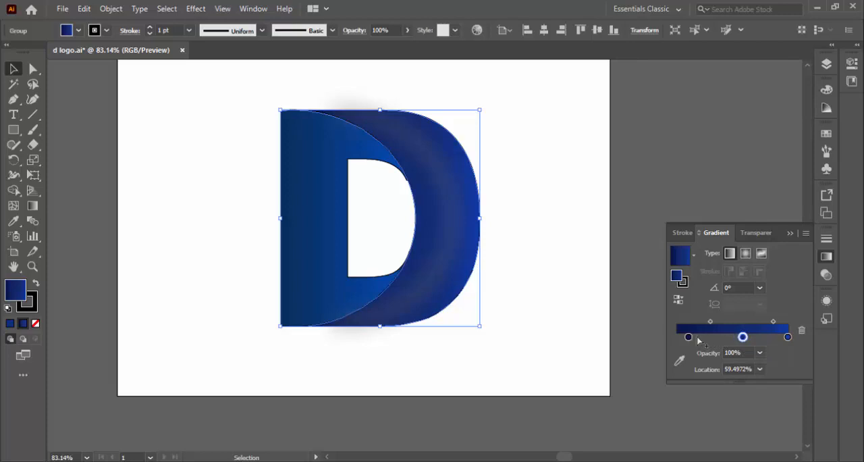
left_click_drag(689, 337, 712, 337)
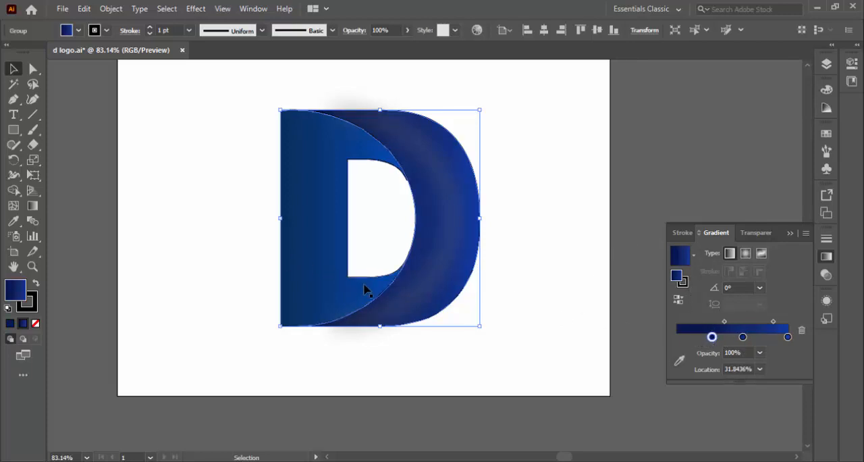
Step: Try recoloring the starting stop of the flat body's gradient, undo the change and deselect the body
left_click(337, 298)
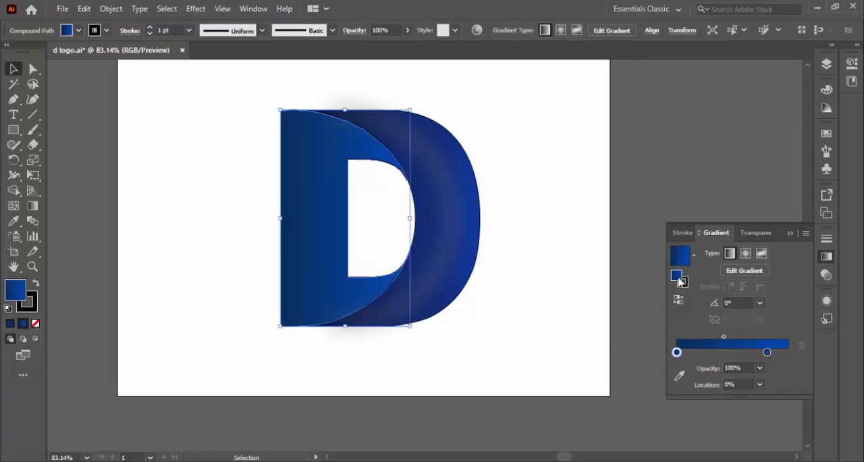
double_click(677, 276)
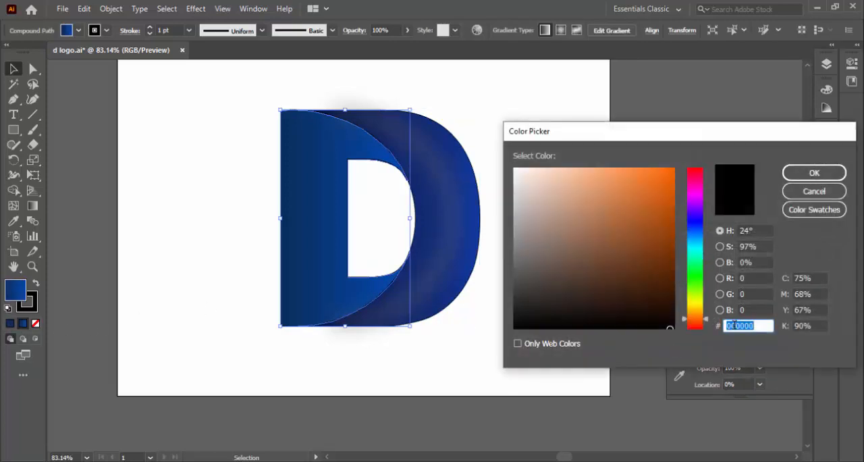
left_click(815, 173)
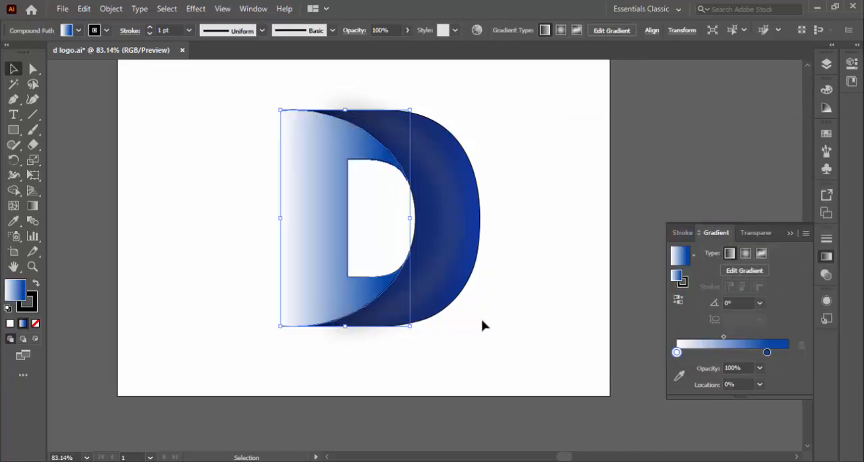
key("ctrl+z")
left_click(505, 286)
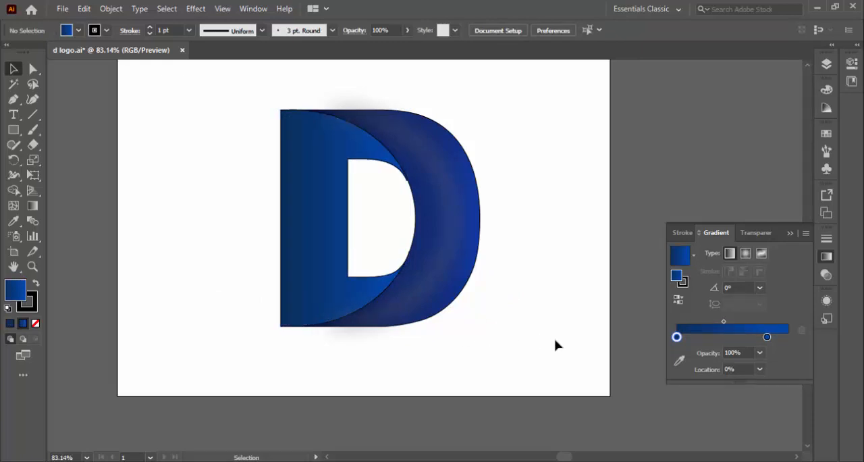
Step: Nudge the D's outer curve and its flat body slightly to the left
left_click(465, 245)
left_click(484, 237)
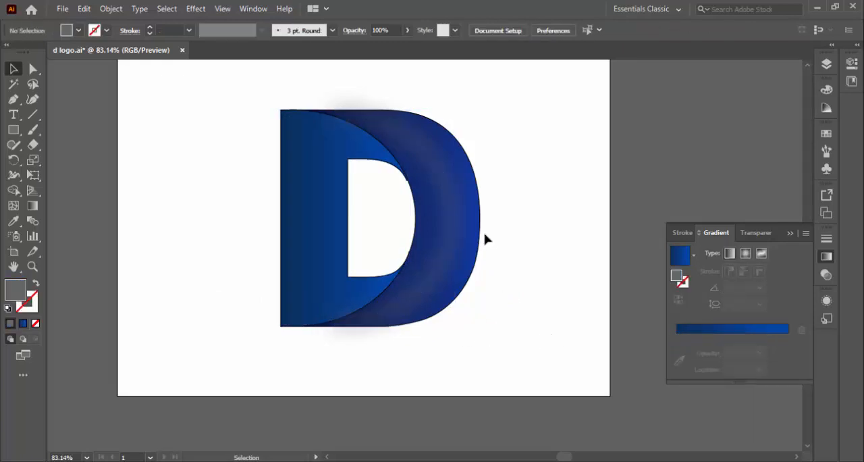
left_click(481, 234)
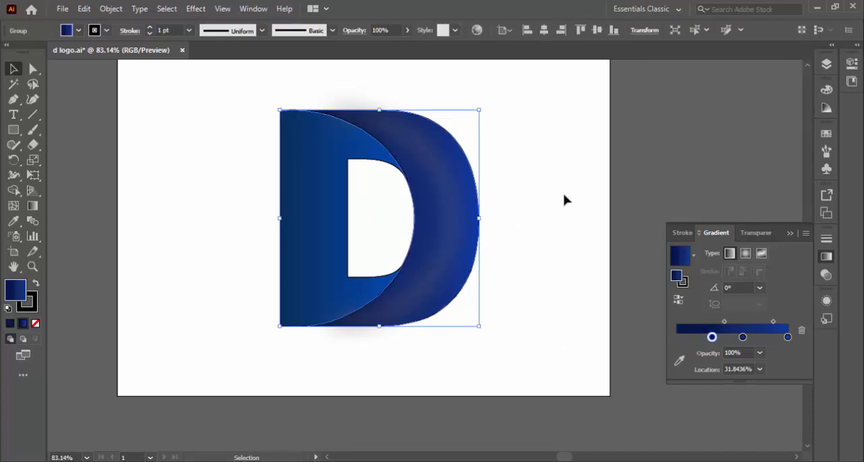
left_click(607, 177)
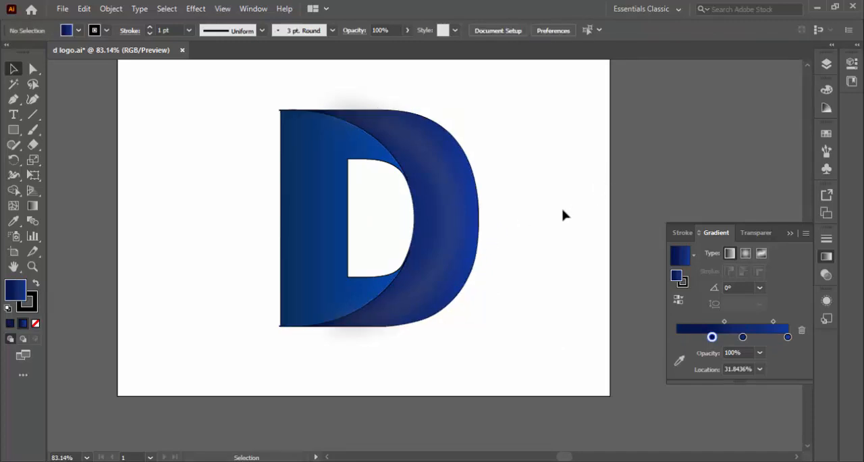
left_click(310, 155)
key("Left")
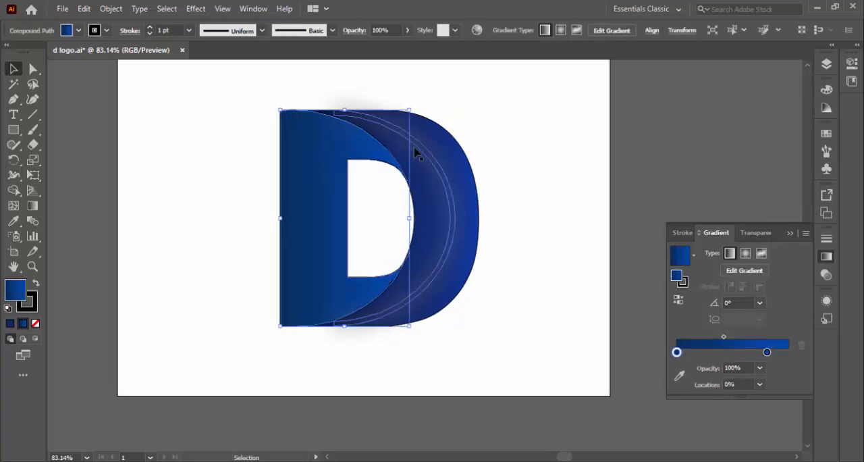
double_click(20, 302)
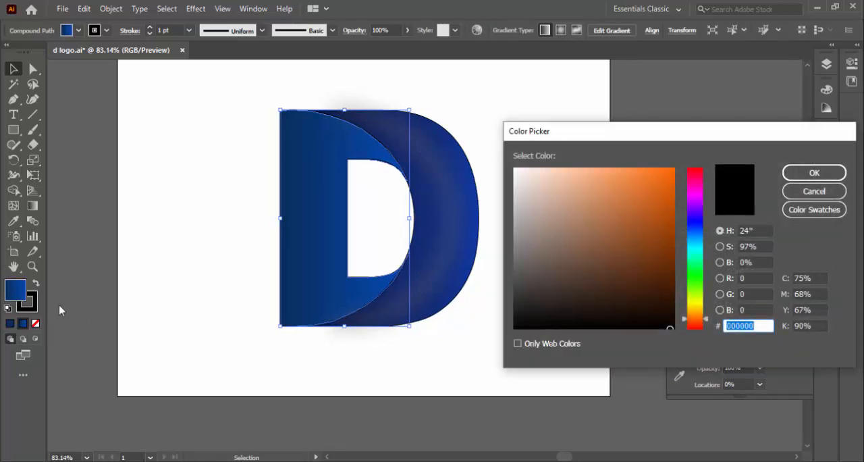
left_click(806, 191)
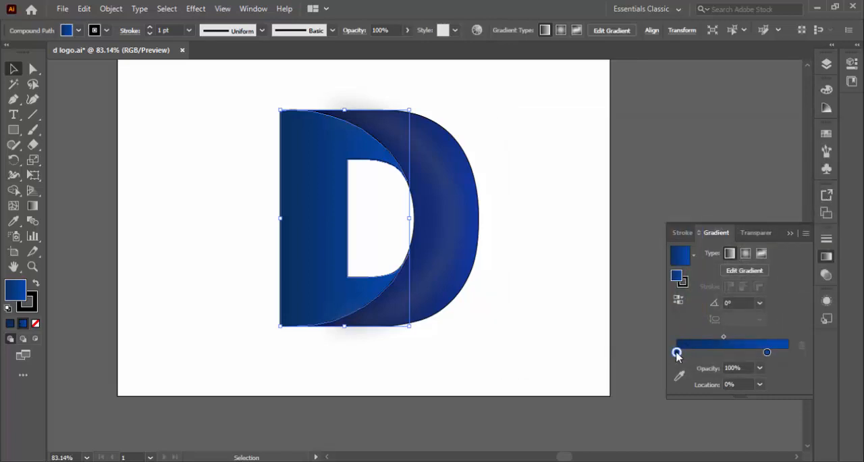
double_click(677, 276)
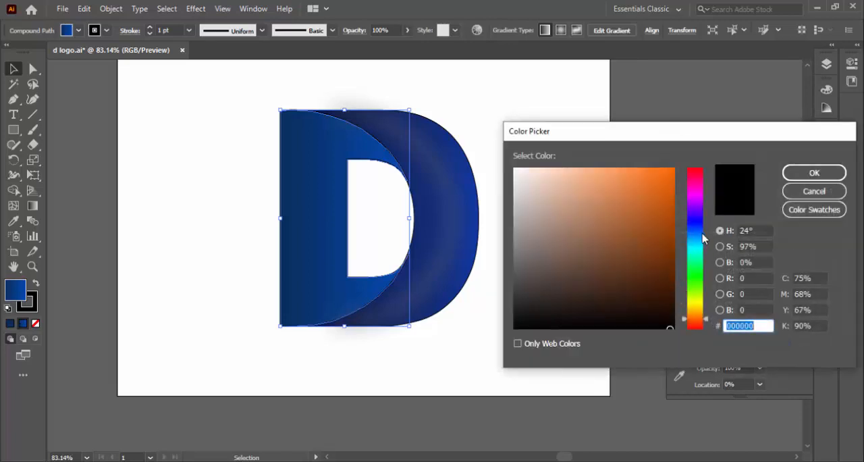
left_click(443, 234)
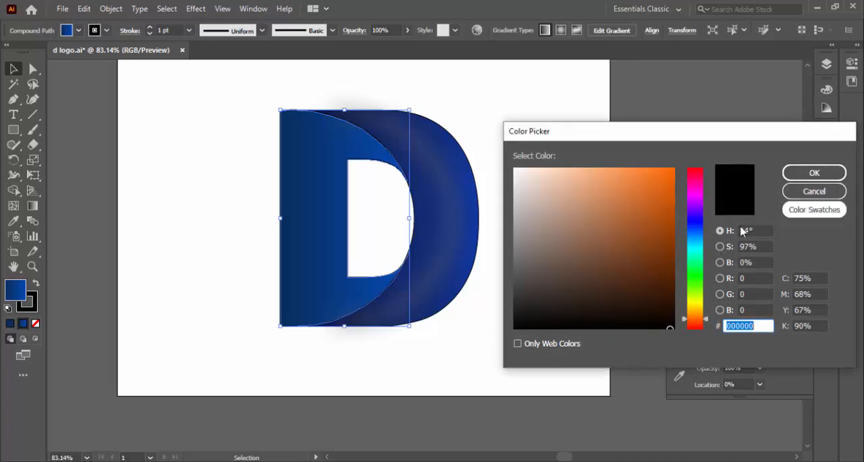
left_click(307, 279)
left_click(816, 191)
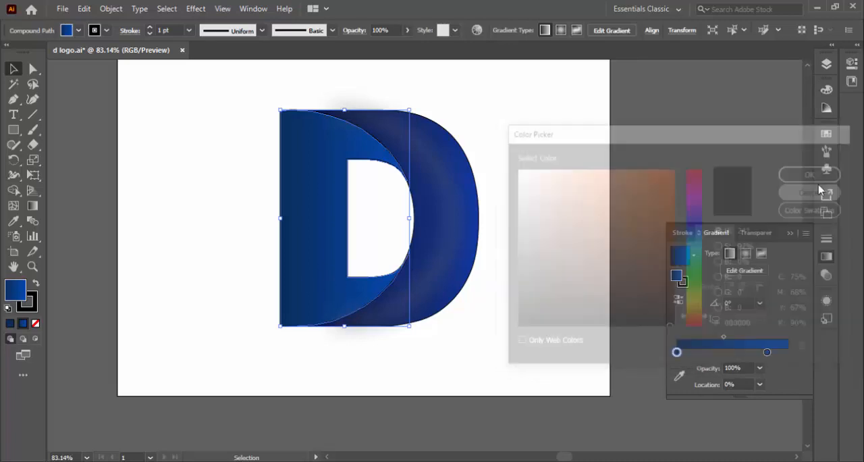
left_click(693, 255)
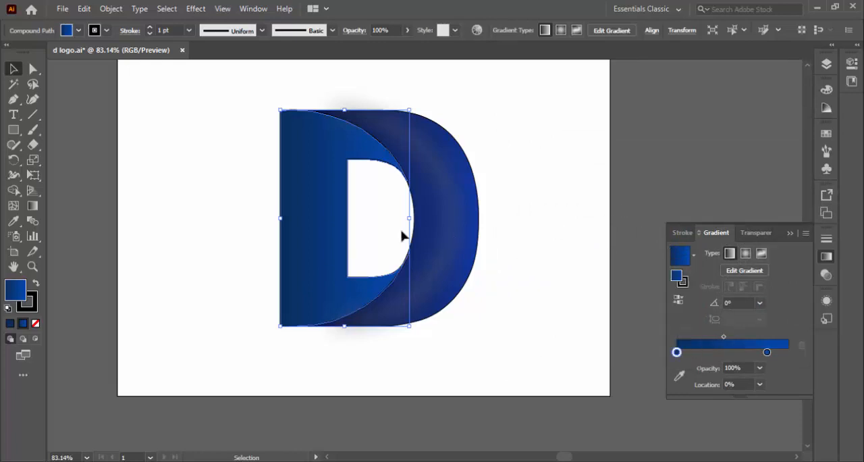
left_click(484, 237)
left_click(473, 238)
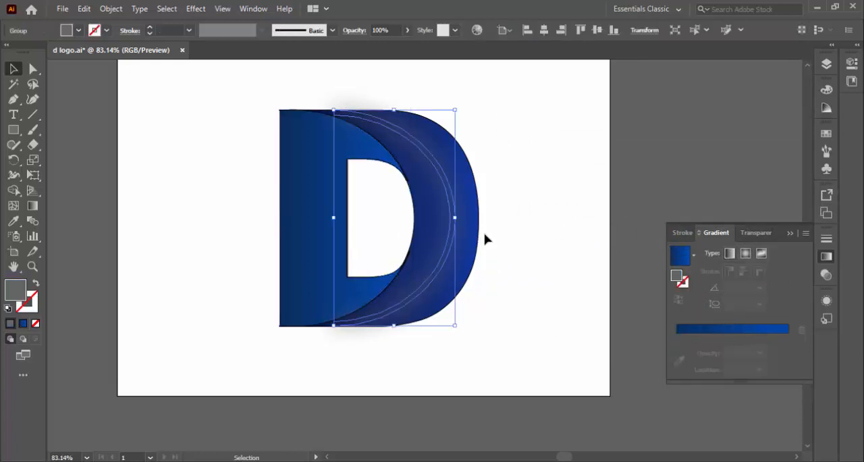
left_click(485, 235)
double_click(478, 238)
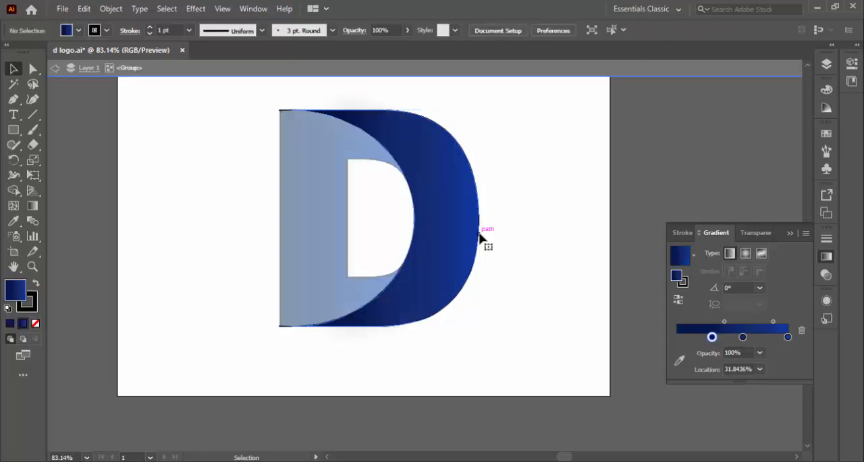
left_click(570, 74)
Step: Recolor the first stop of the outer curve group's gradient to a very dark blue
left_click_drag(547, 208, 475, 194)
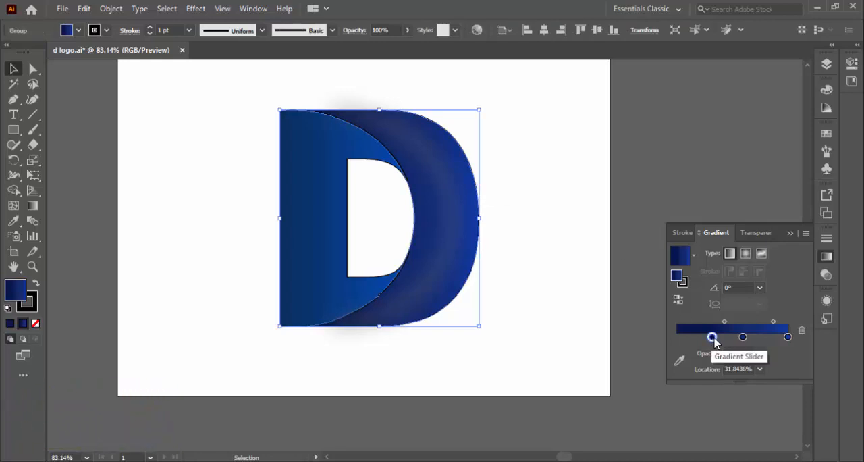
double_click(677, 276)
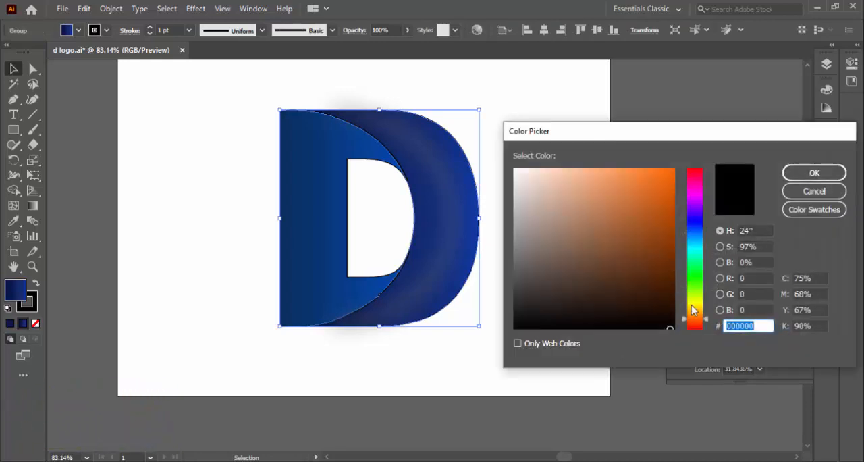
mouse_move(702, 236)
left_mouse_down()
mouse_move(666, 239)
mouse_move(670, 282)
left_mouse_up()
left_click(814, 173)
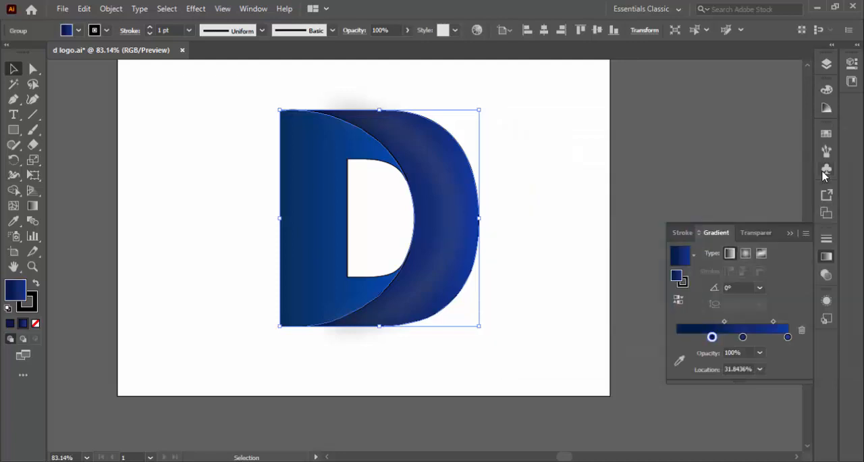
Step: Recolor the blurred shadow group over the outer curve to near-black and deselect it
left_click(451, 251)
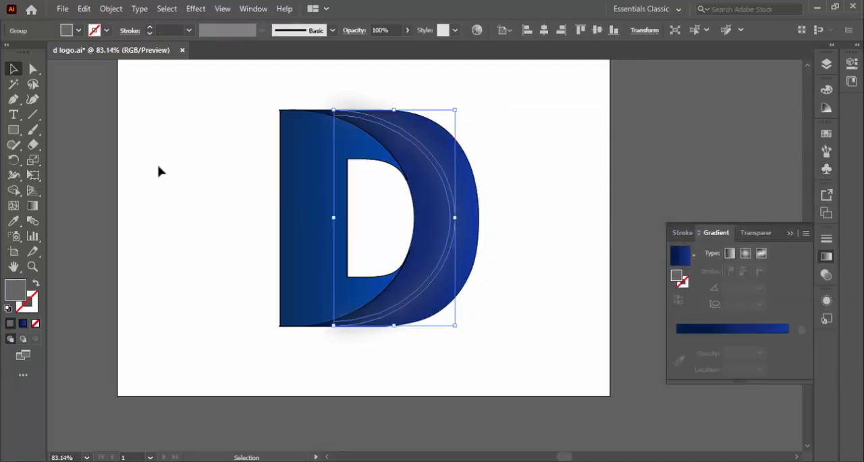
double_click(21, 295)
left_click_drag(512, 312, 513, 318)
left_click(793, 173)
left_click(690, 141)
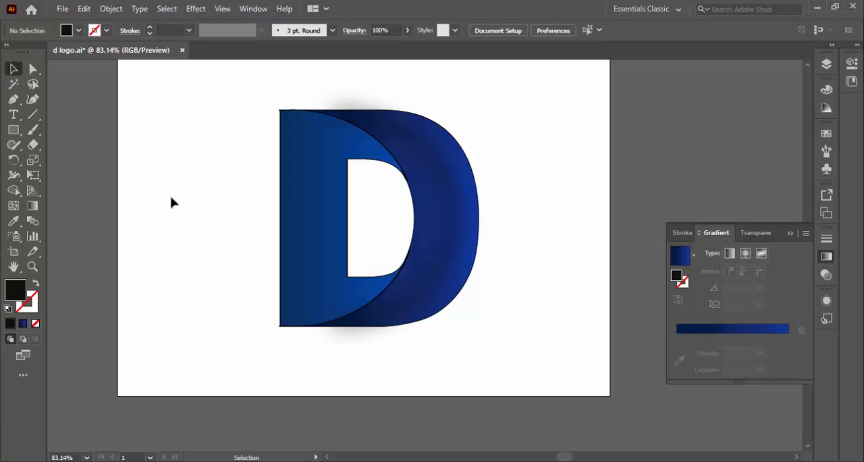
Step: Nudge the D's flat body left to expose a wider strip of the orange shape behind it, then deselect
left_click(286, 192)
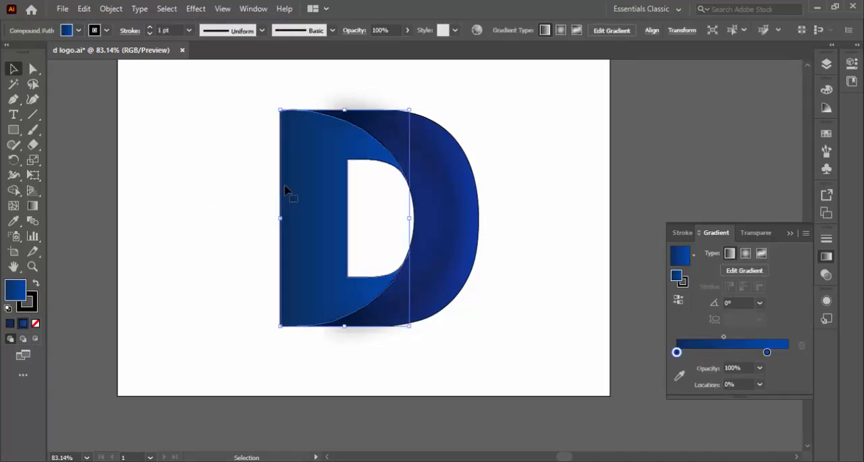
left_click(555, 167)
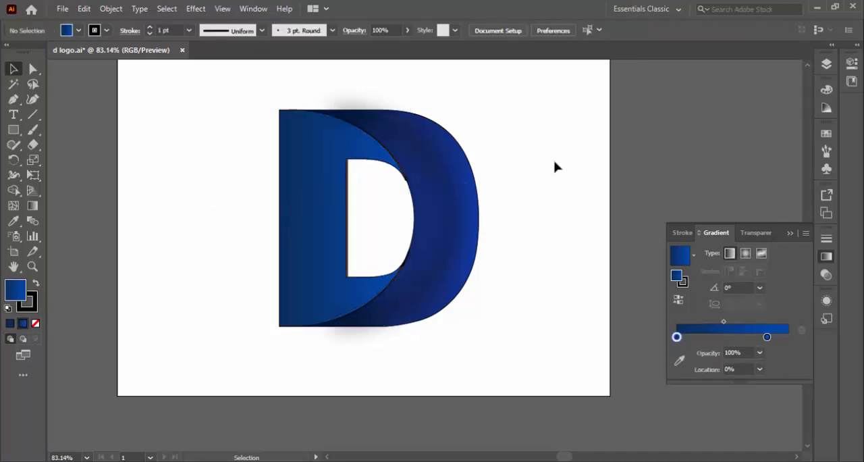
left_click(301, 233)
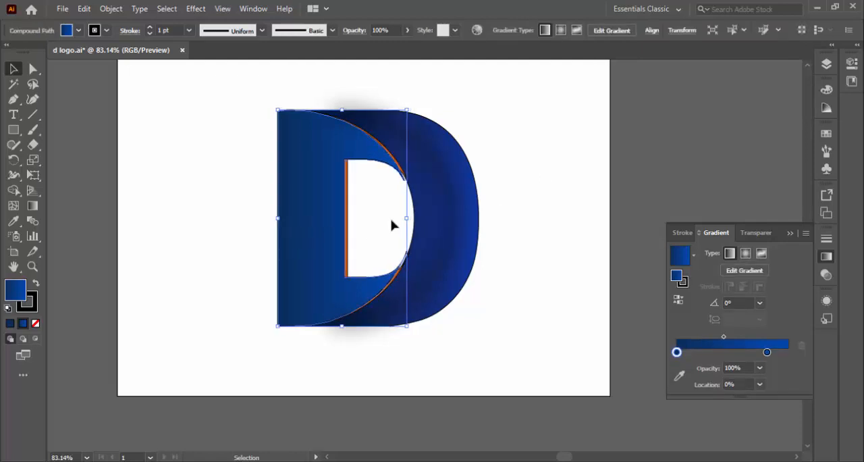
left_click(569, 189)
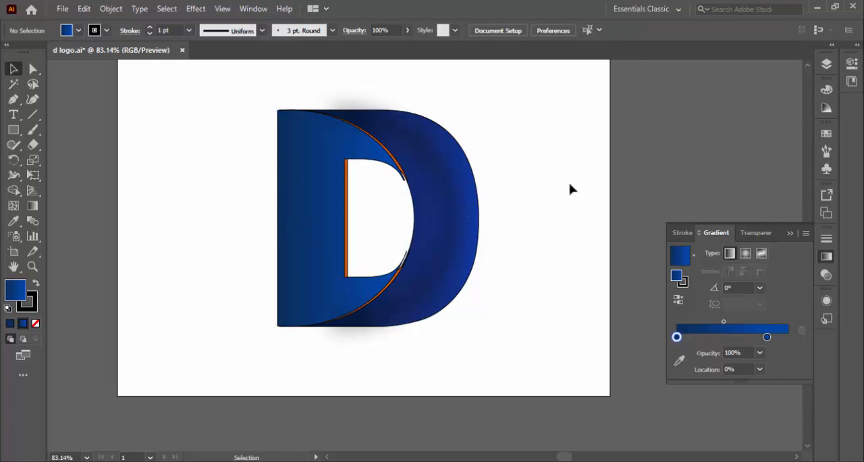
left_click(312, 199)
key("Left")
key("Left")
key("Left")
key("Left")
key("Left")
key("Left")
key("Left")
key("Left")
key("Left")
key("Left")
key("Left")
key("Left")
key("Left")
key("Left")
key("Left")
key("Left")
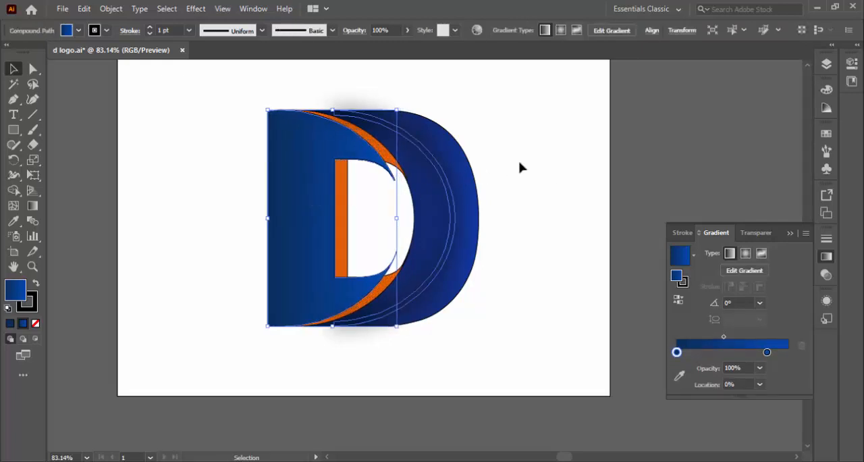
left_click(524, 163)
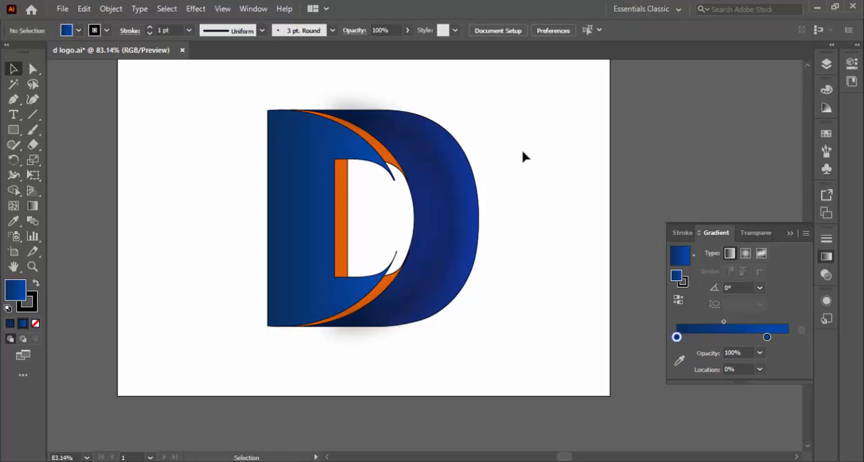
Step: Try to shift the anchor points at the flat body's lower tip toward the outer curve with Direct Selection
left_click(33, 69)
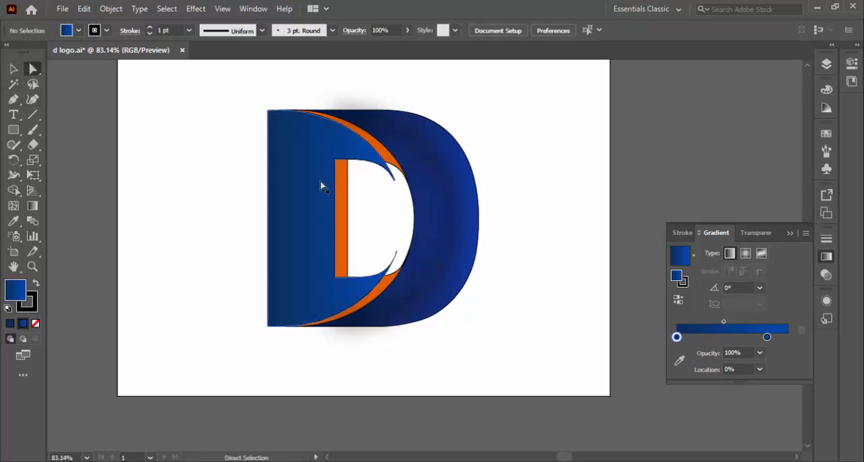
left_click(321, 186)
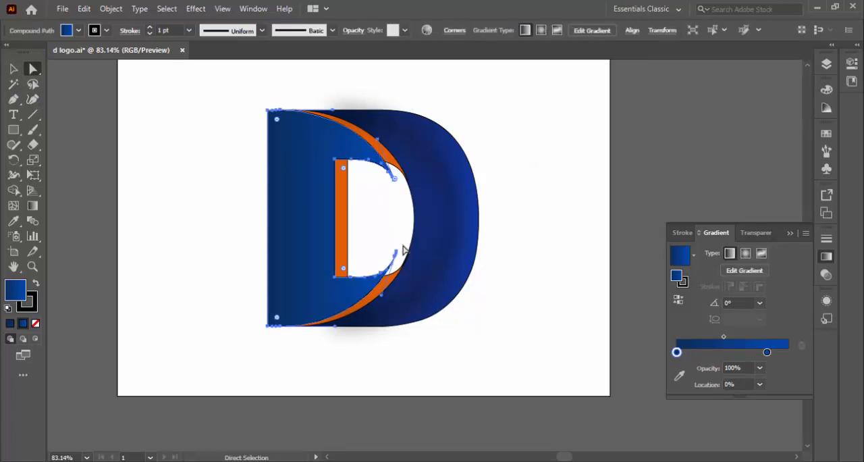
left_click(396, 252)
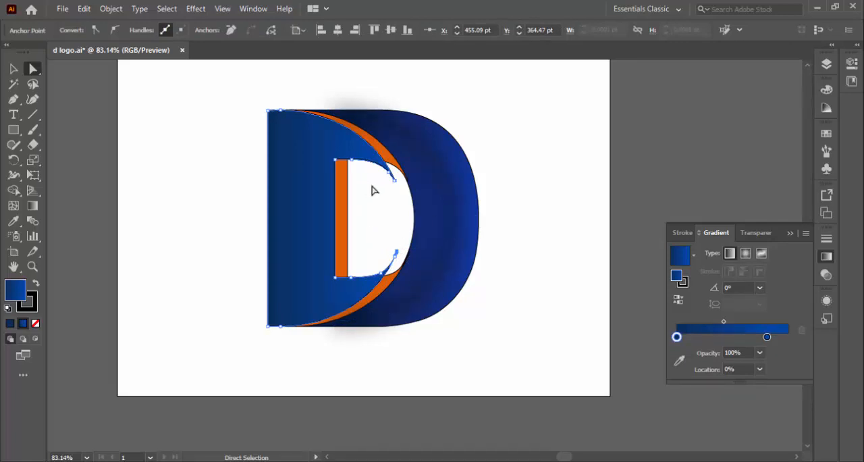
left_click_drag(372, 225, 372, 270)
key("Right")
key("Right")
key("Right")
key("Right")
key("Right")
key("Right")
key("Right")
key("Right")
key("Right")
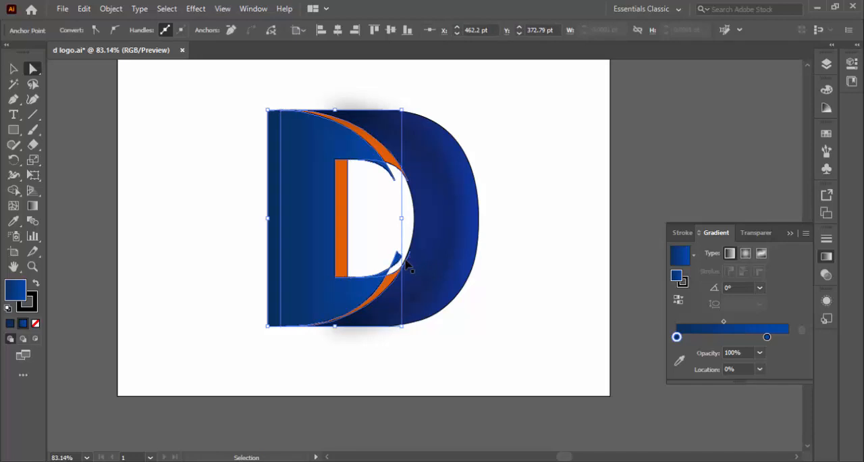
Step: Undo the anchor point changes at the flat body's lower tip and deselect the body
key("ctrl+z")
key("ctrl+z")
key("ctrl+z")
key("ctrl+z")
key("ctrl+z")
key("ctrl+z")
key("ctrl+z")
key("ctrl+z")
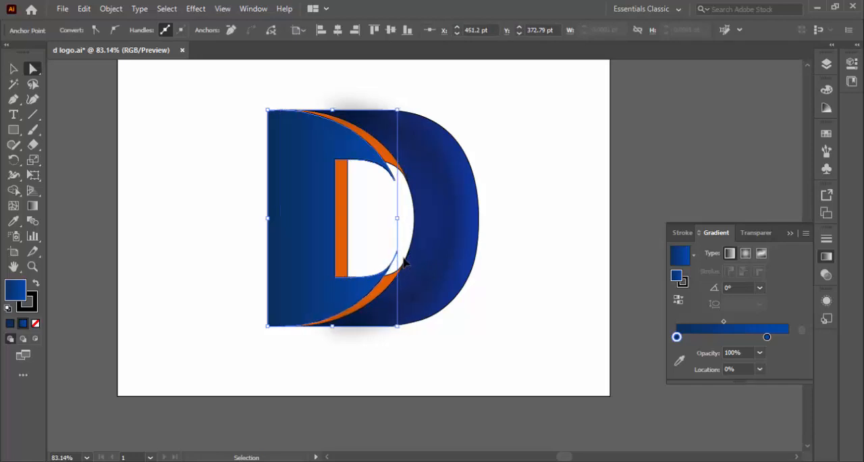
key("ctrl+z")
key("ctrl+z")
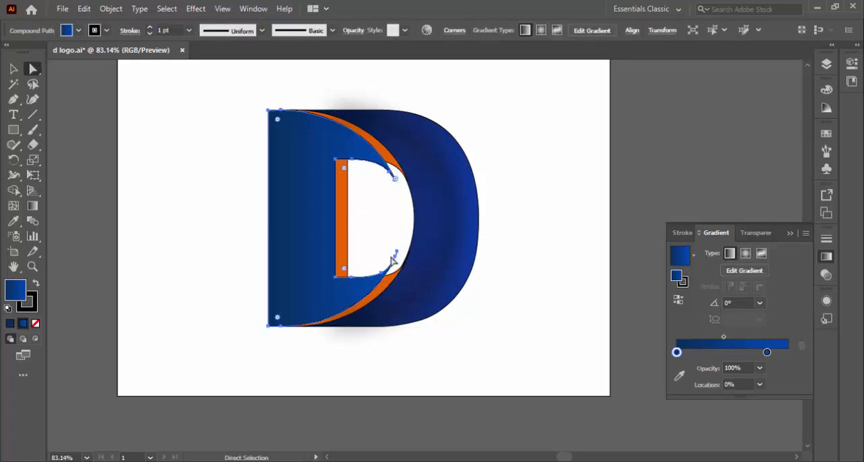
left_click(16, 71)
left_click(202, 124)
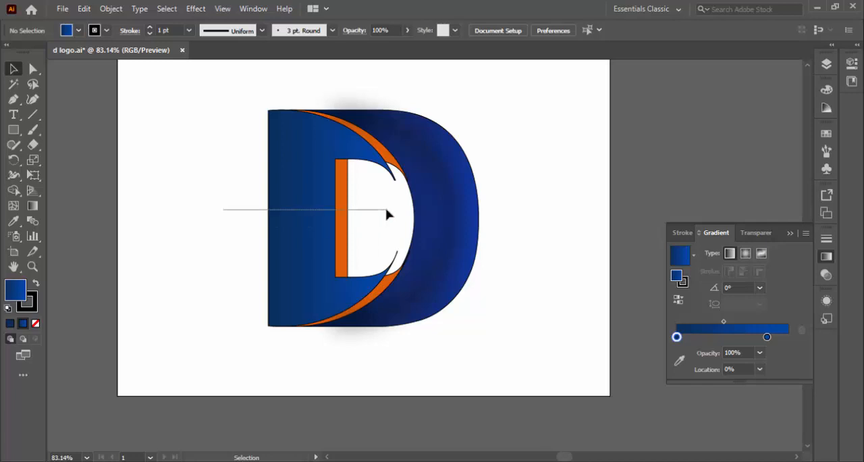
Step: Select the whole D and use Shape Builder to turn the vertical orange strip beside the counter into a separate blue shape
left_click_drag(207, 103, 353, 356)
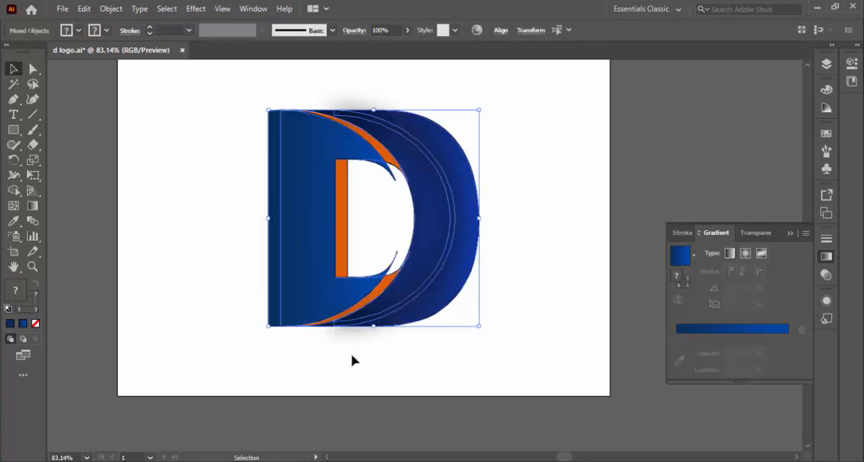
left_click(15, 190)
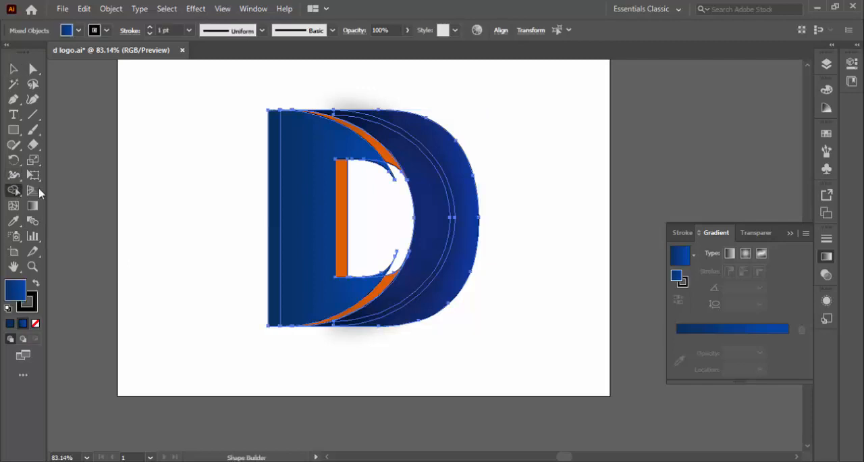
left_click(343, 211)
left_click(14, 68)
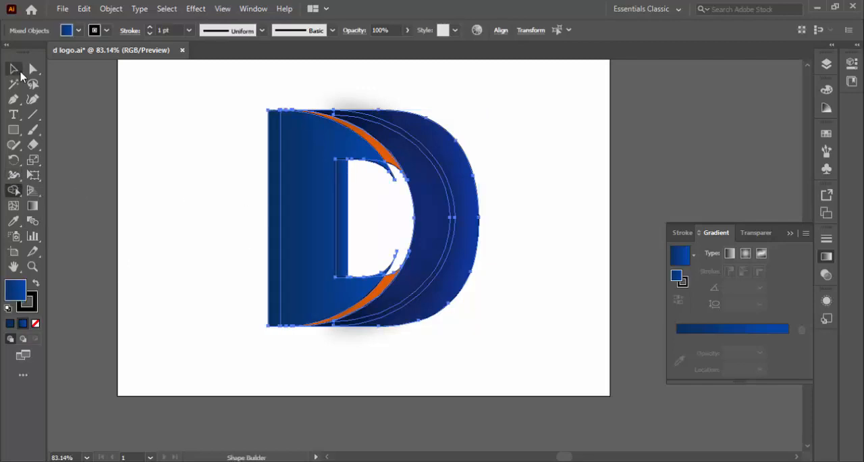
left_click(225, 129)
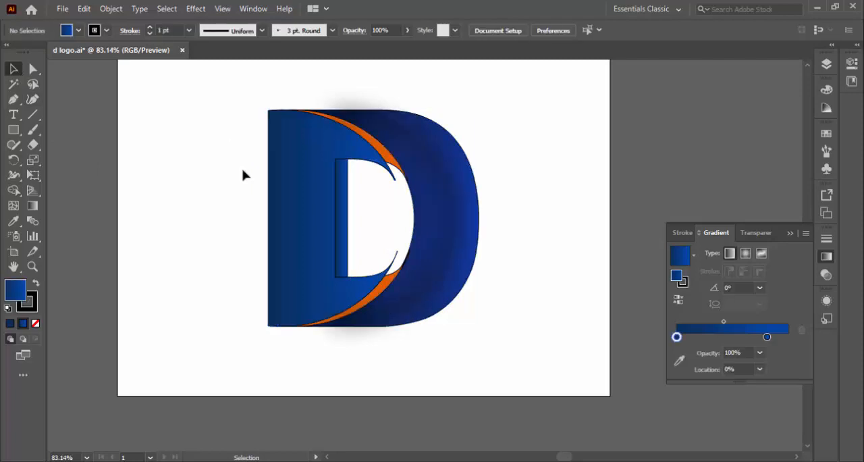
Step: Give the vertical strip beside the counter a solid dark blue 092e5b fill and remove its stroke
left_click(344, 233)
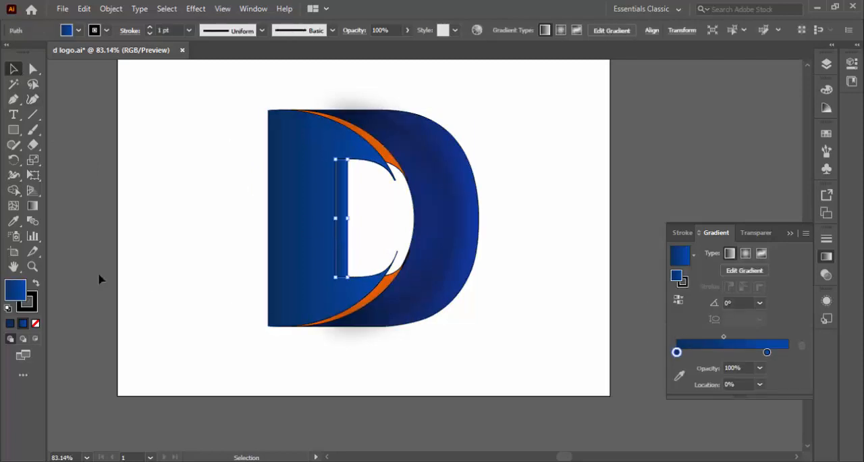
left_click(10, 324)
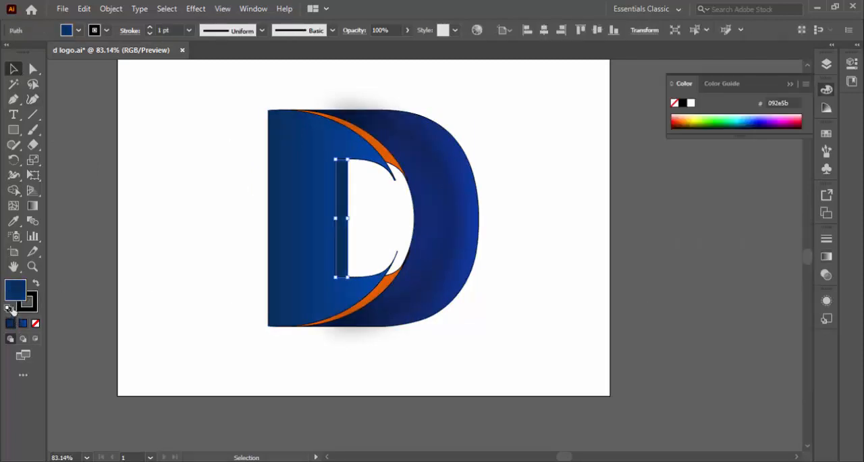
left_click(166, 226)
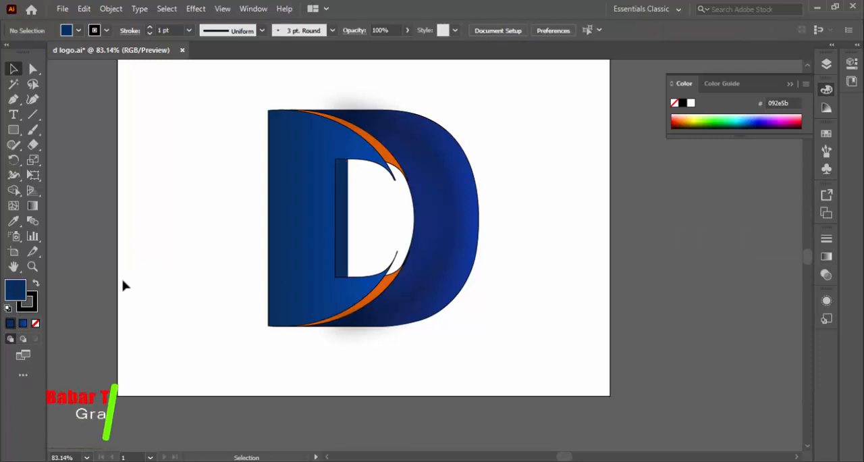
left_click(351, 239)
key("x")
left_click(34, 323)
left_click(6, 292)
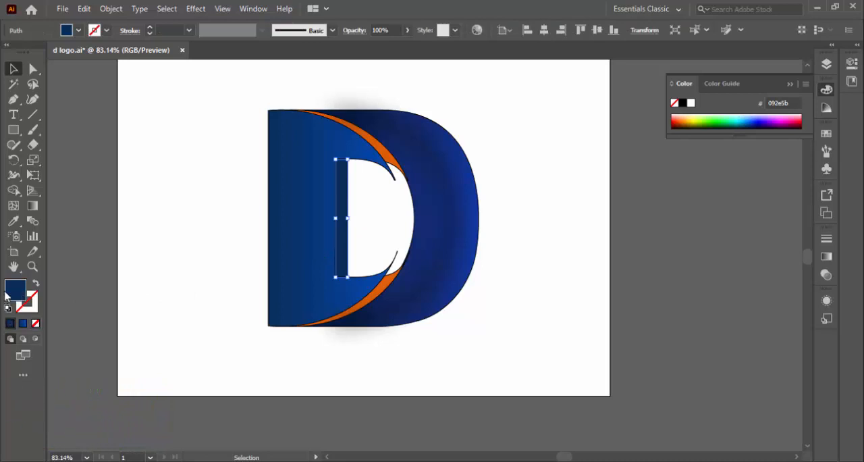
left_click(106, 245)
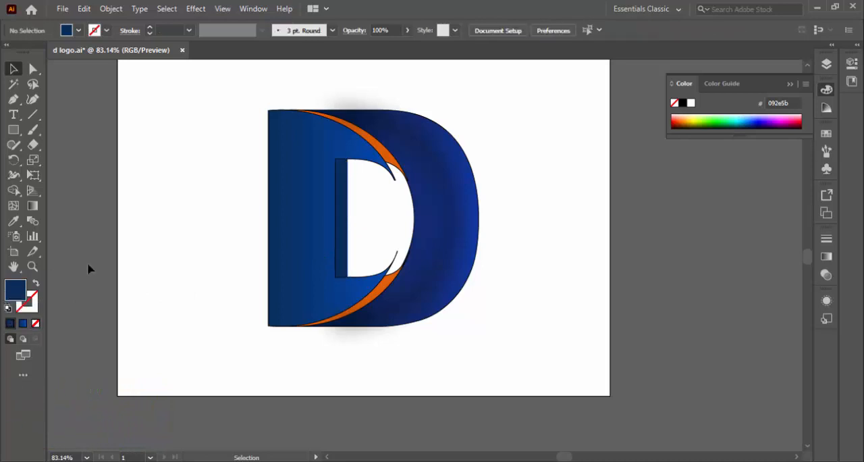
Step: Try to darken the fill color to navy 01172d
double_click(15, 289)
left_click(665, 300)
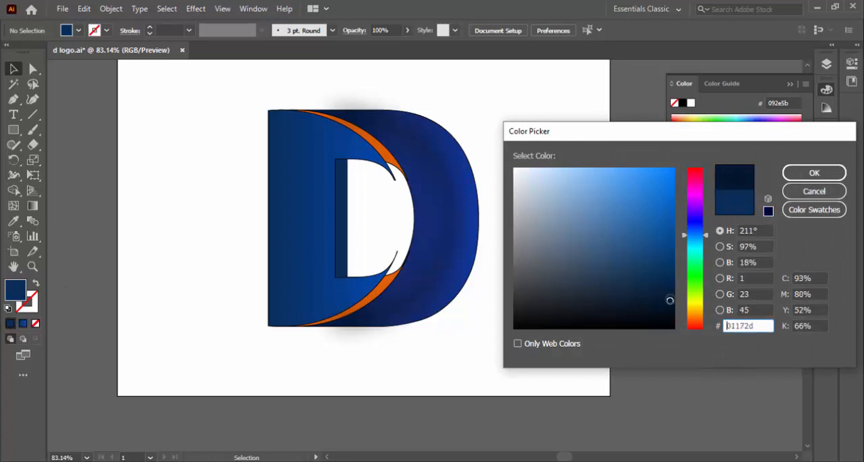
left_click(814, 172)
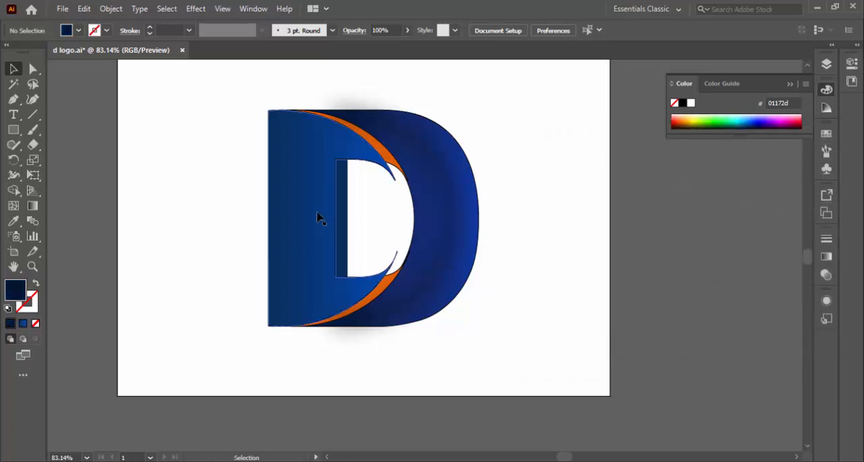
Step: Fill the vertical strip beside the counter with dark navy 01162b, deselect it and save the document
left_click(342, 202)
double_click(12, 295)
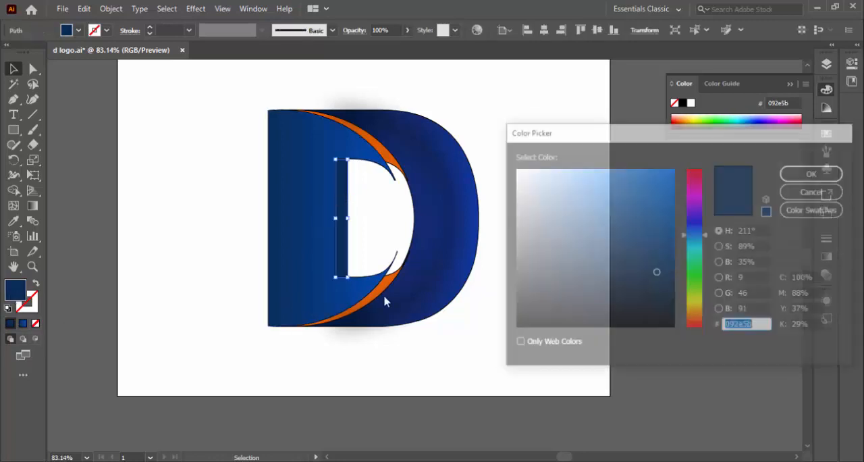
left_click(670, 301)
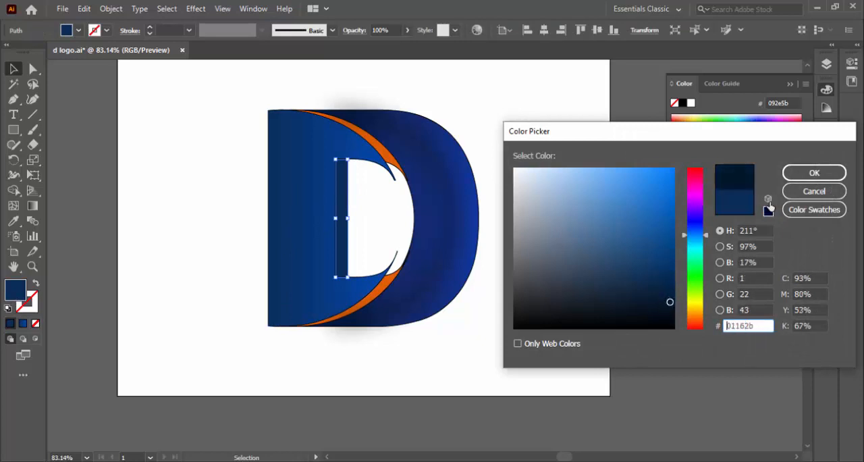
left_click(810, 172)
left_click(579, 155)
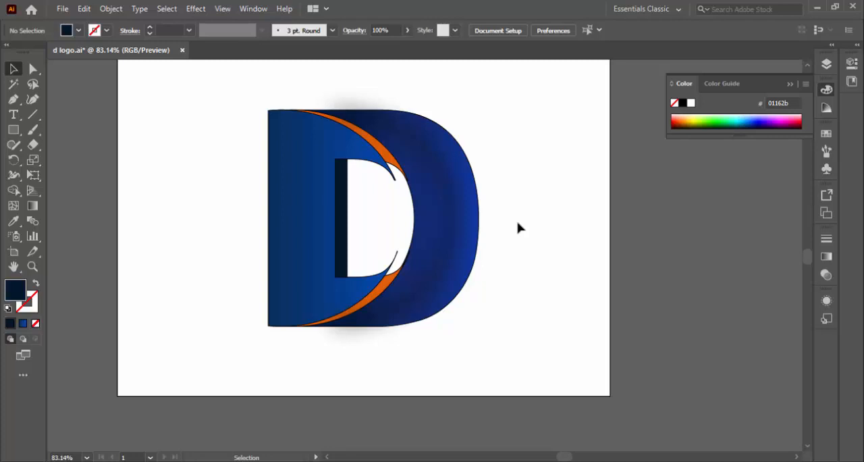
key("ctrl")
key("ctrl+s")
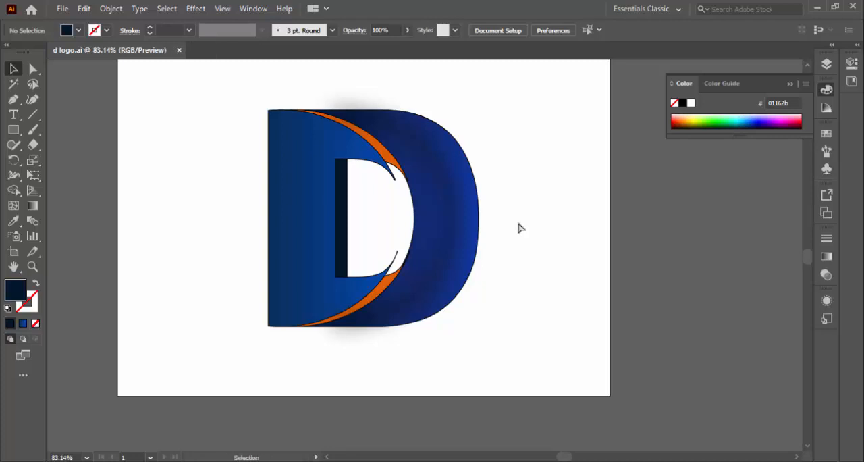